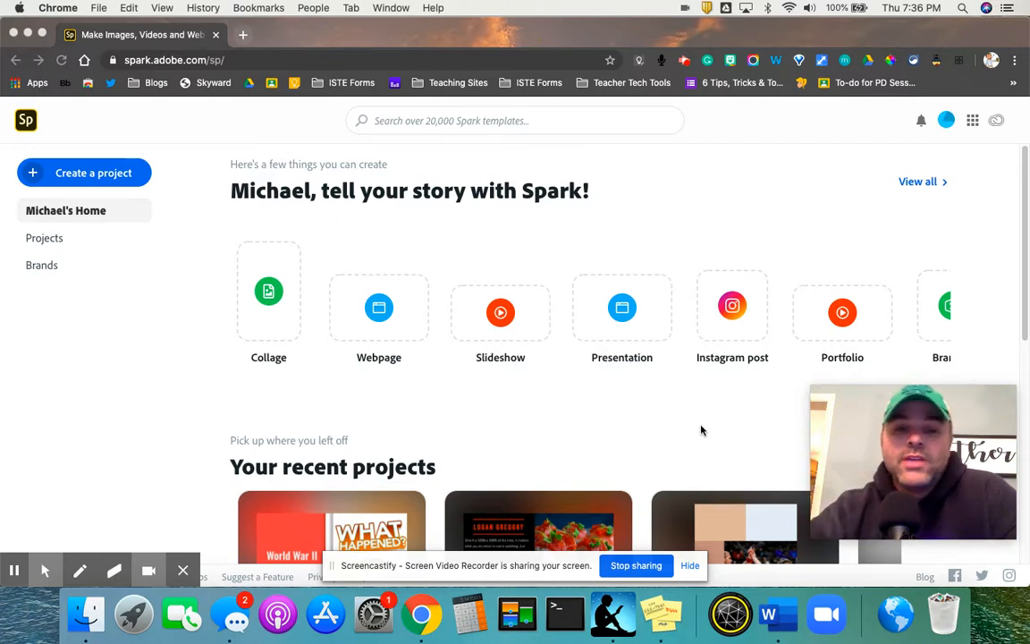
# Start a new video project and skip entering an idea or title
pyautogui.scroll(-5, 701, 431)
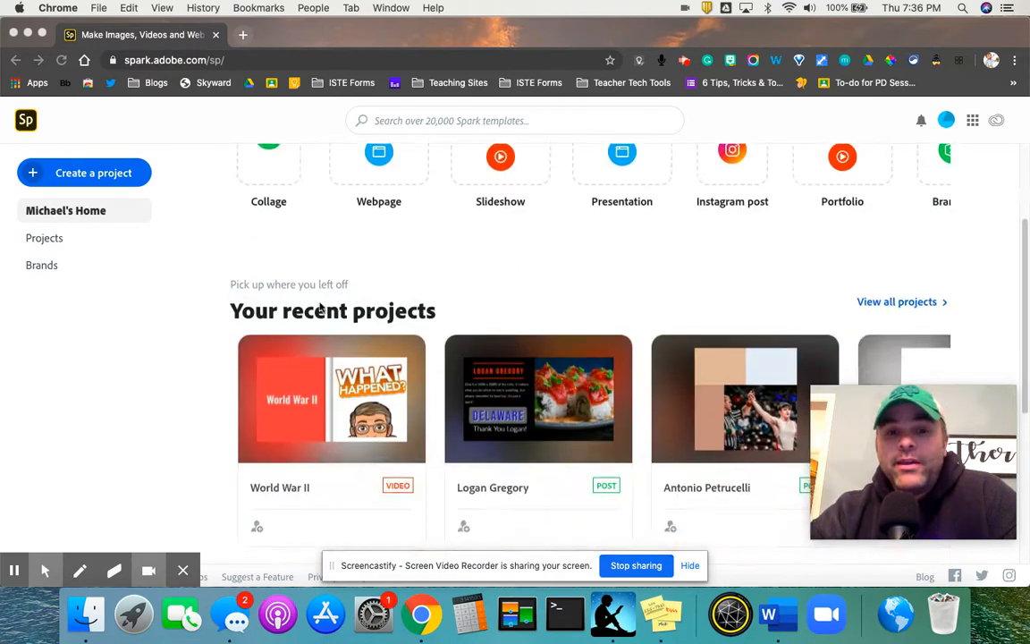
pyautogui.click(79, 176)
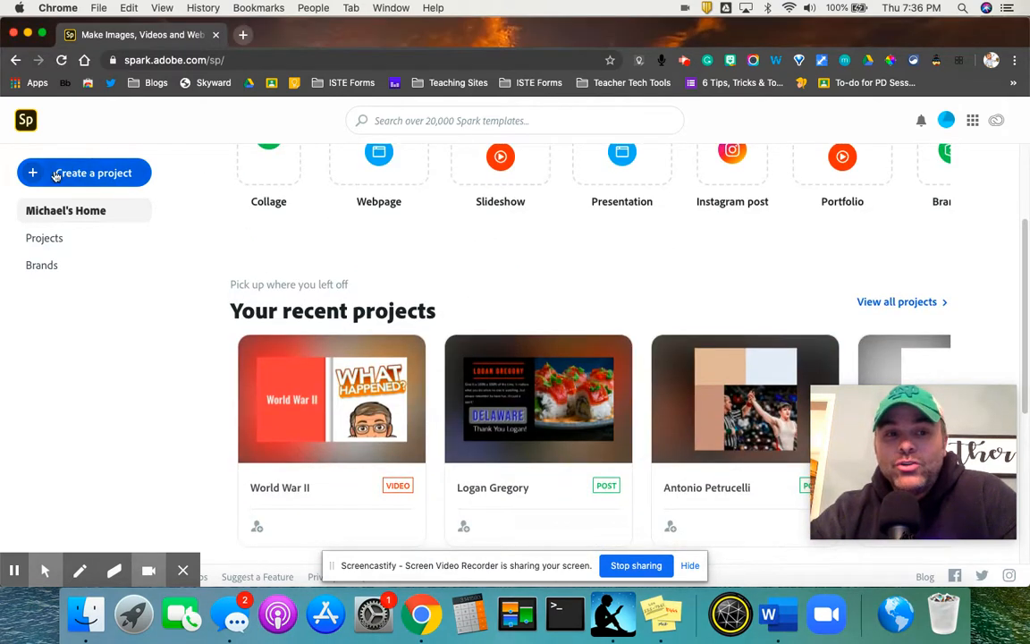
pyautogui.click(54, 176)
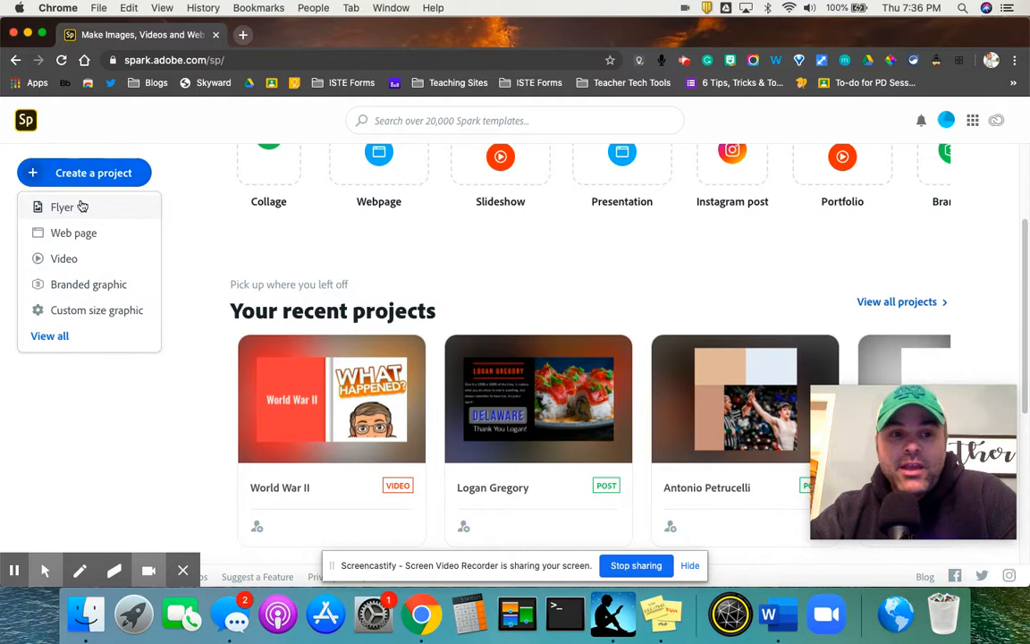
pyautogui.click(69, 266)
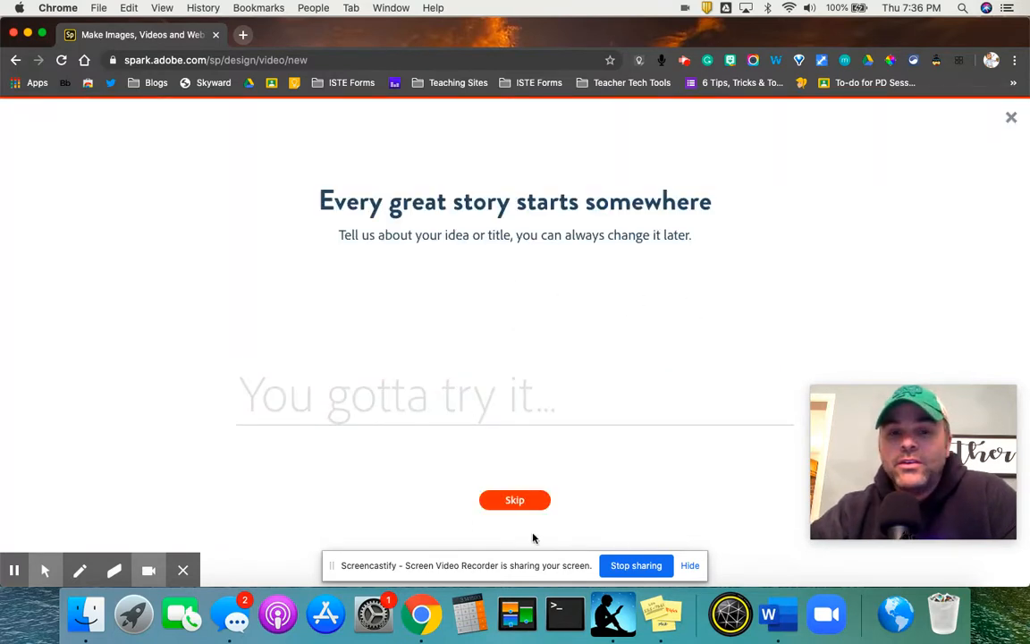
pyautogui.click(510, 508)
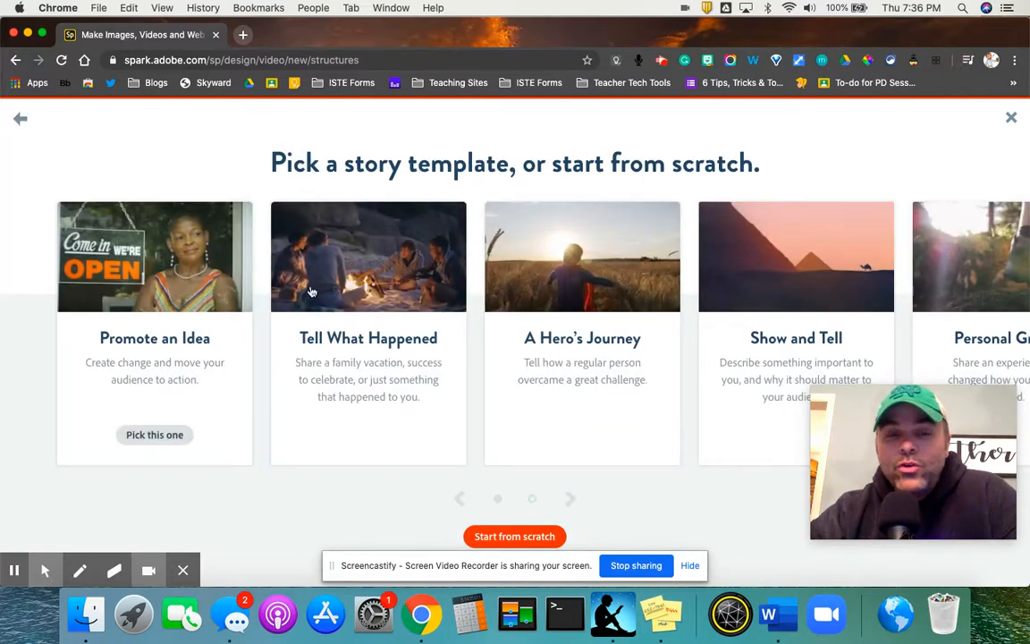
# Browse both pages of story templates, from Promote an Idea through Make Up My Own
pyautogui.moveTo(404, 295)
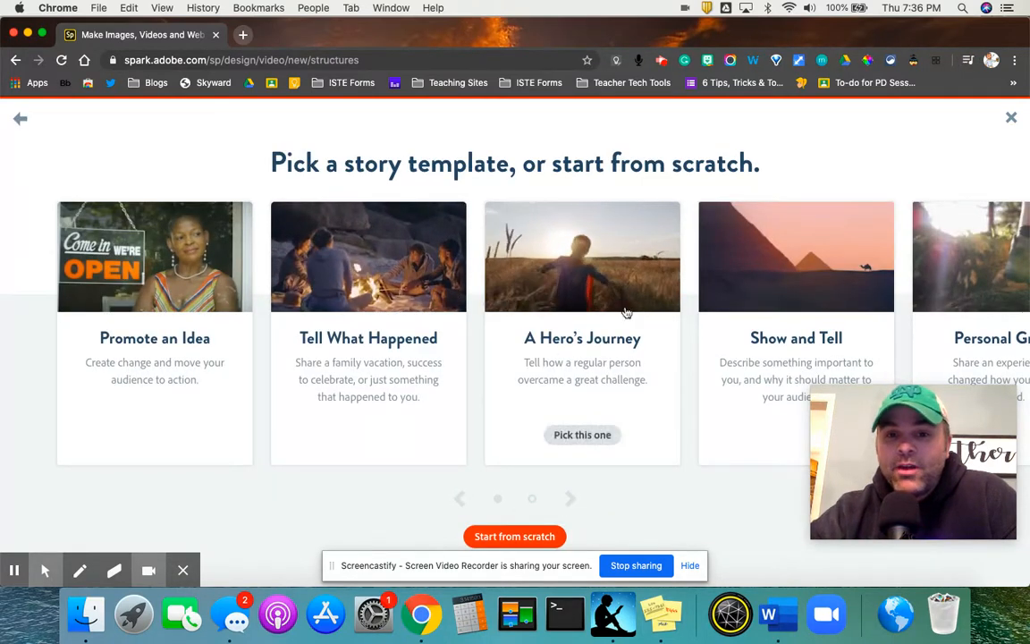
pyautogui.moveTo(908, 424)
pyautogui.moveTo(908, 424); pyautogui.dragTo(843, 45)
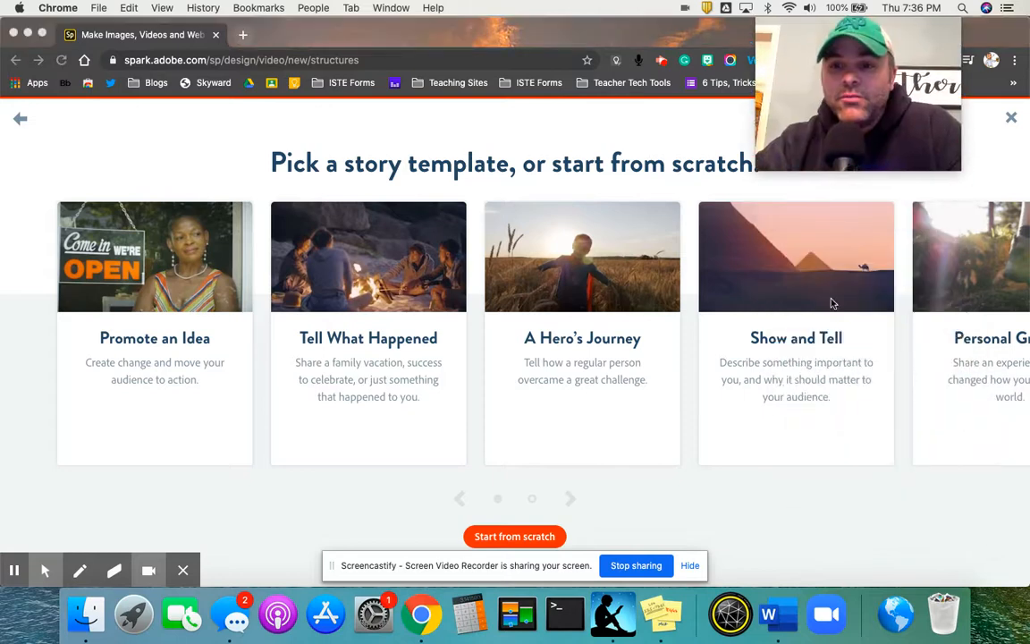
pyautogui.click(571, 497)
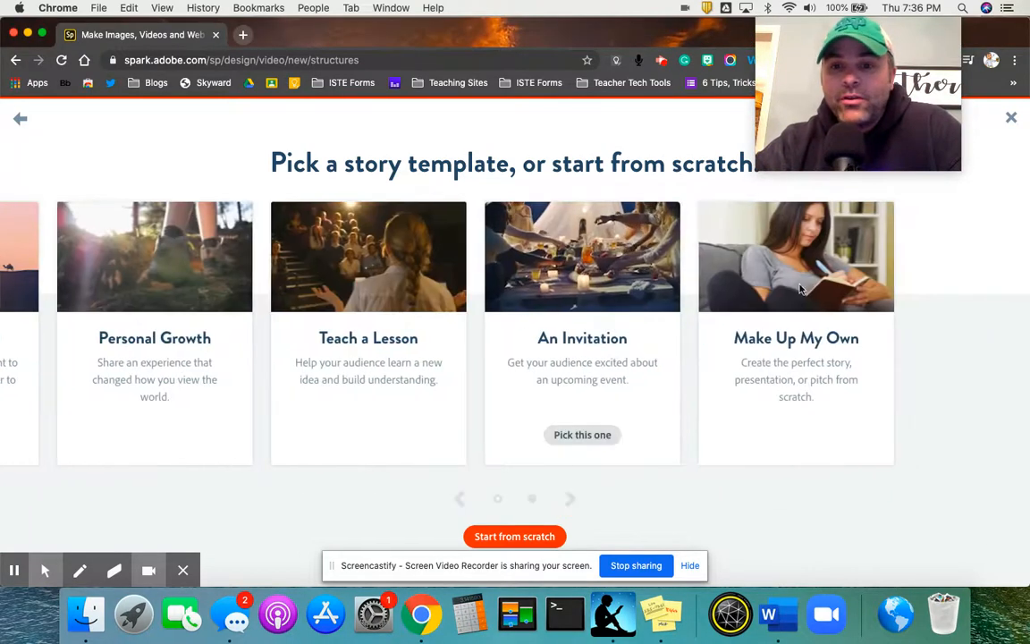
pyautogui.moveTo(786, 328)
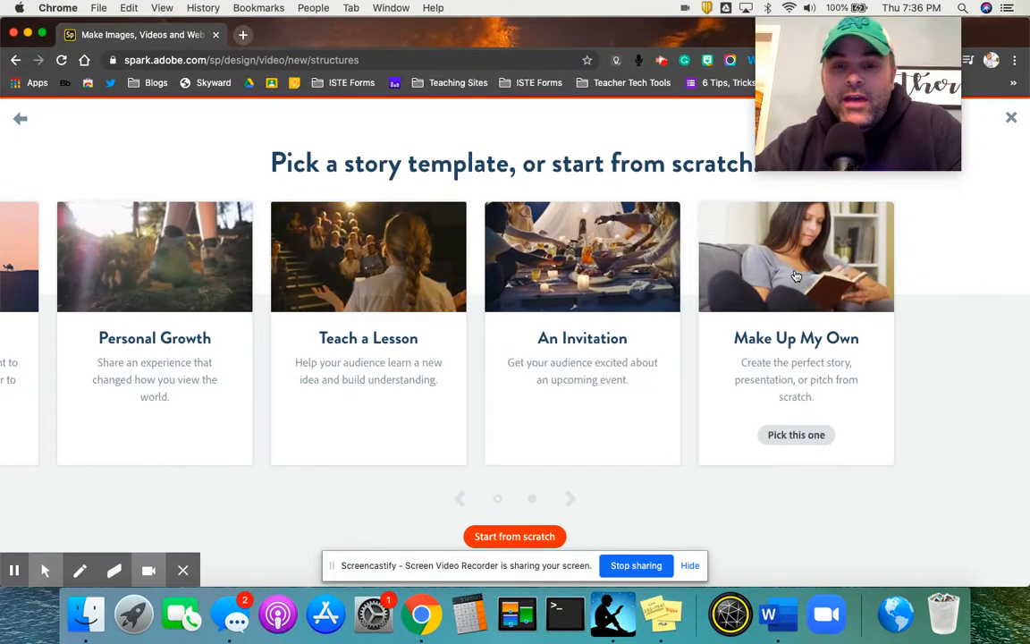
pyautogui.click(19, 119)
pyautogui.click(527, 500)
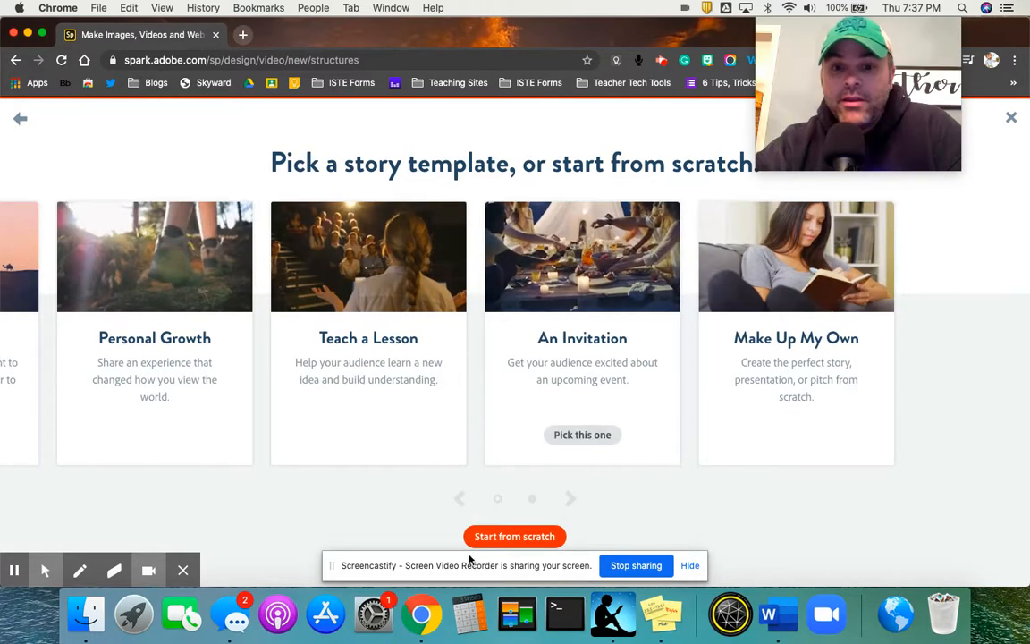
pyautogui.click(460, 499)
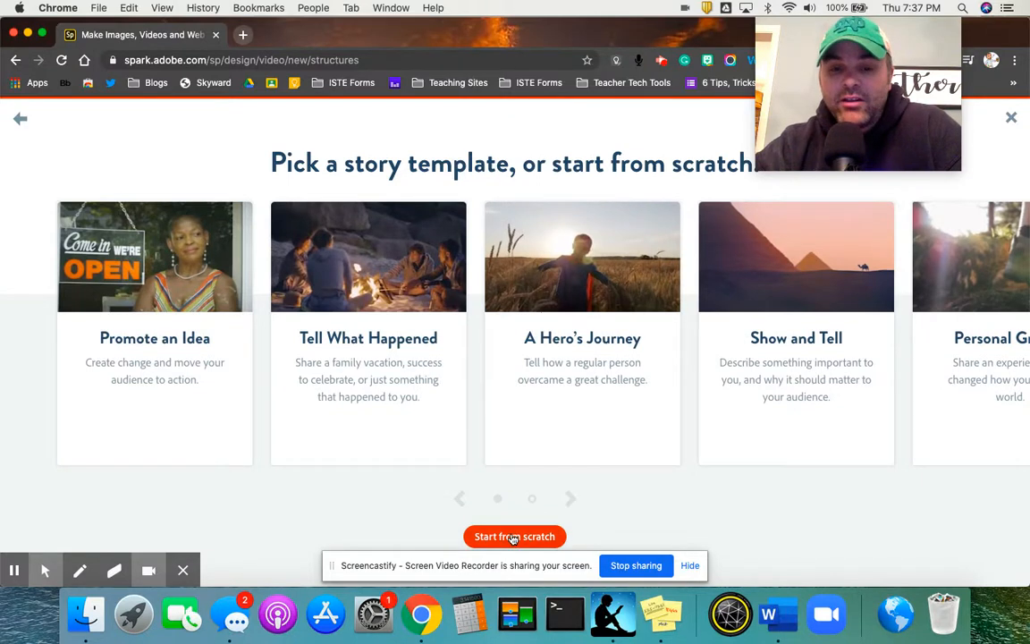
# Leave the new video setup without picking a template and return to the home page
pyautogui.click(16, 122)
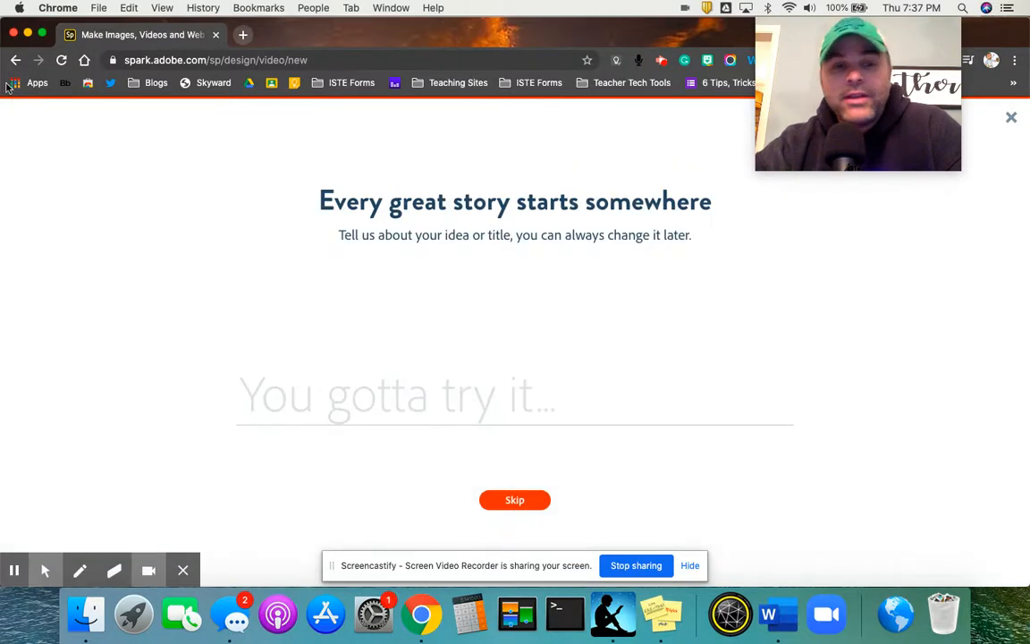
pyautogui.click(15, 60)
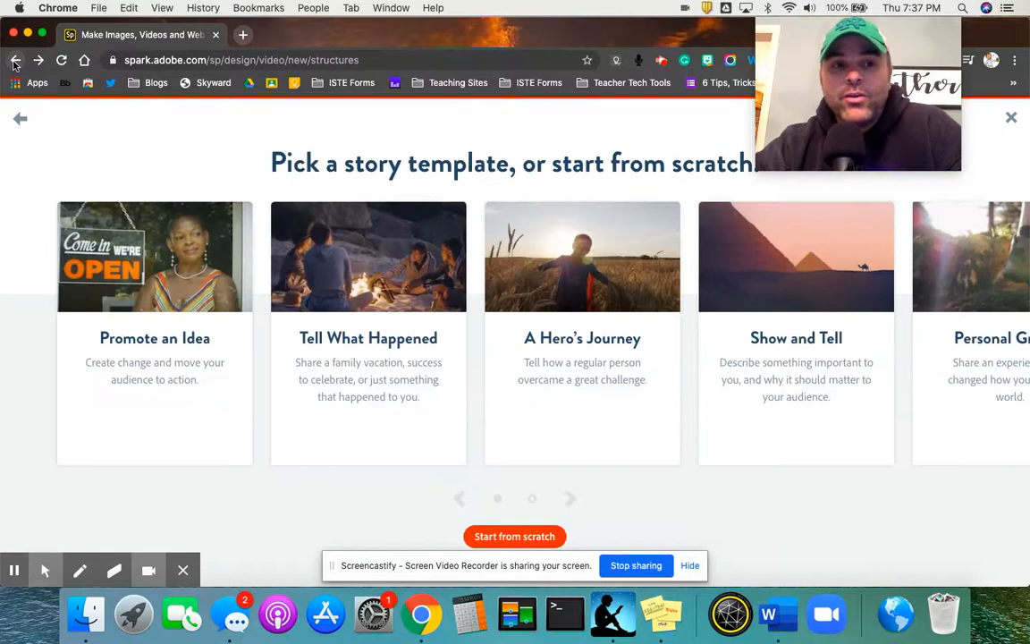
pyautogui.click(38, 60)
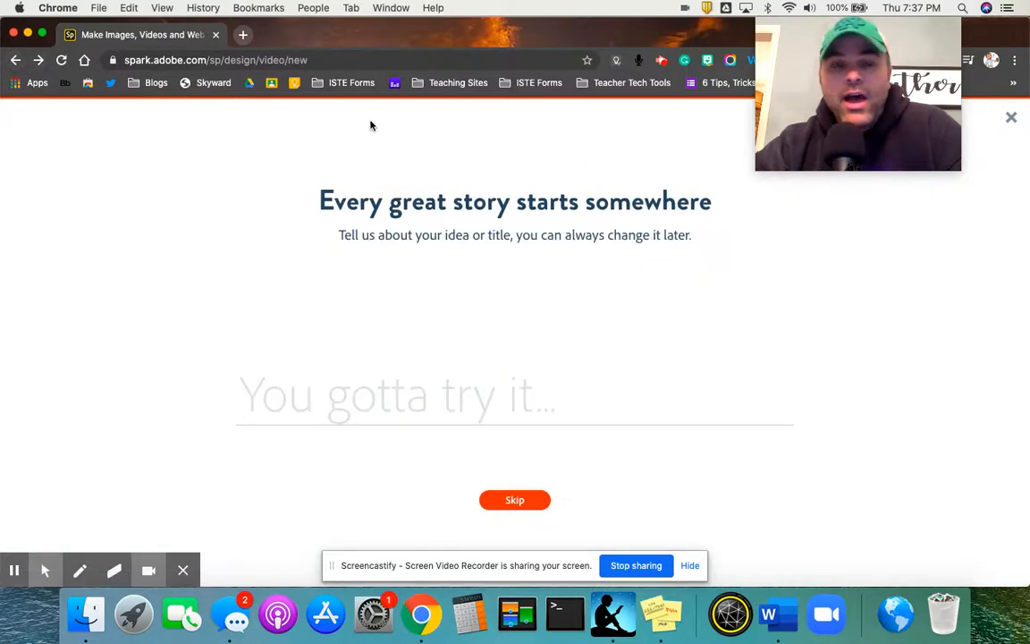
pyautogui.click(1013, 118)
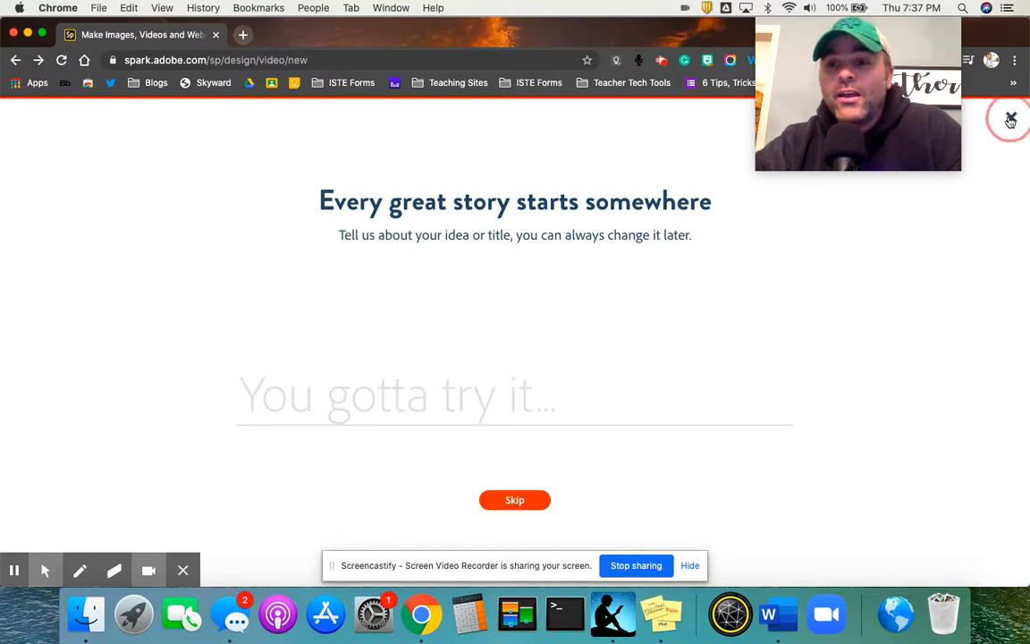
pyautogui.click(1011, 118)
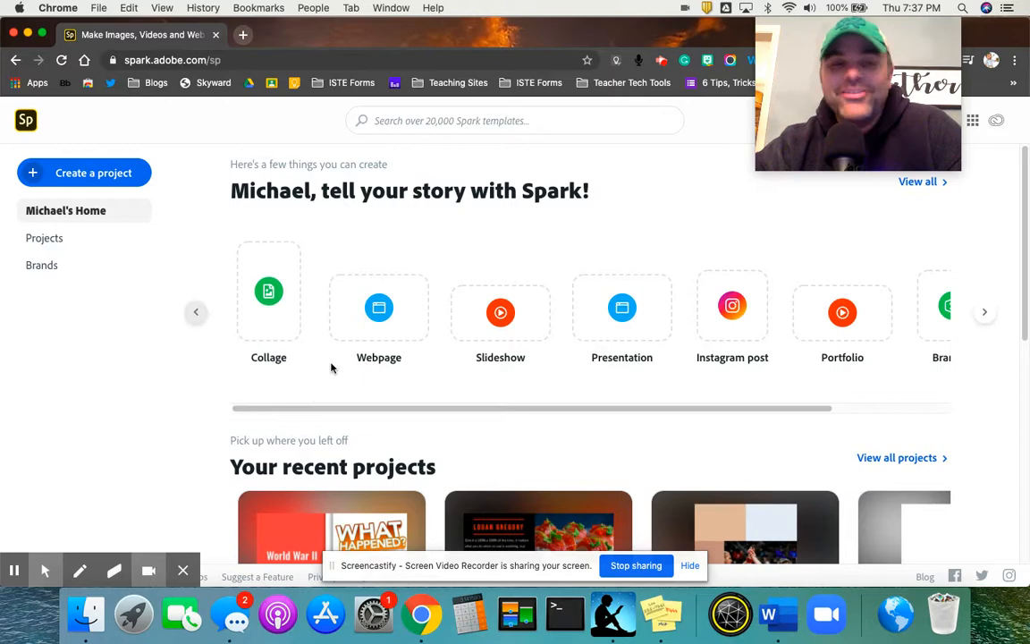
# Open the recent World War II video project for editing and dismiss the quick tips tutorial
pyautogui.scroll(-3, 327, 371)
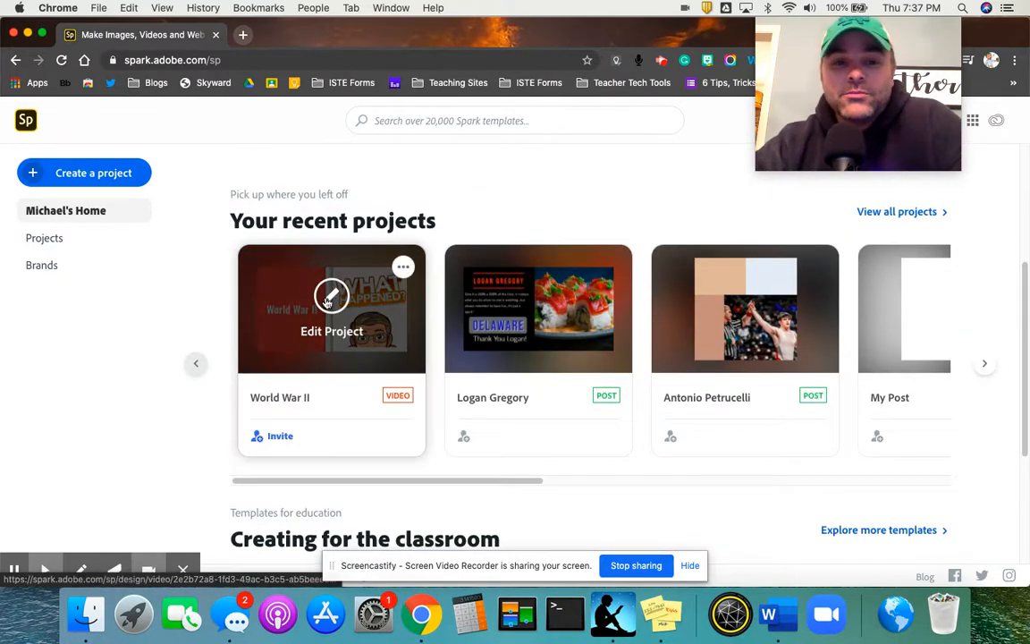
pyautogui.moveTo(378, 345)
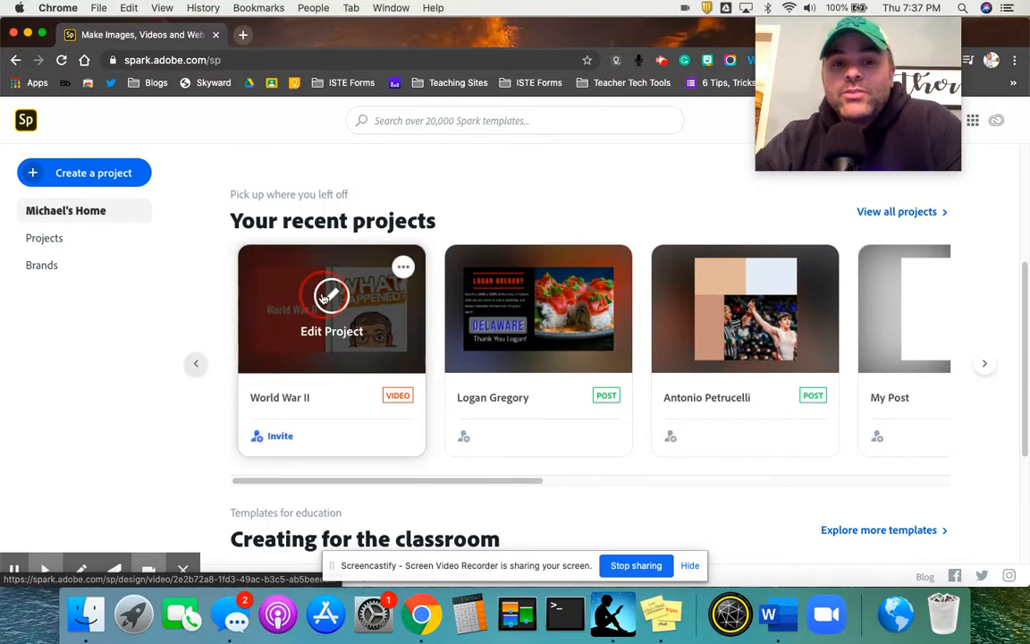
pyautogui.click(327, 297)
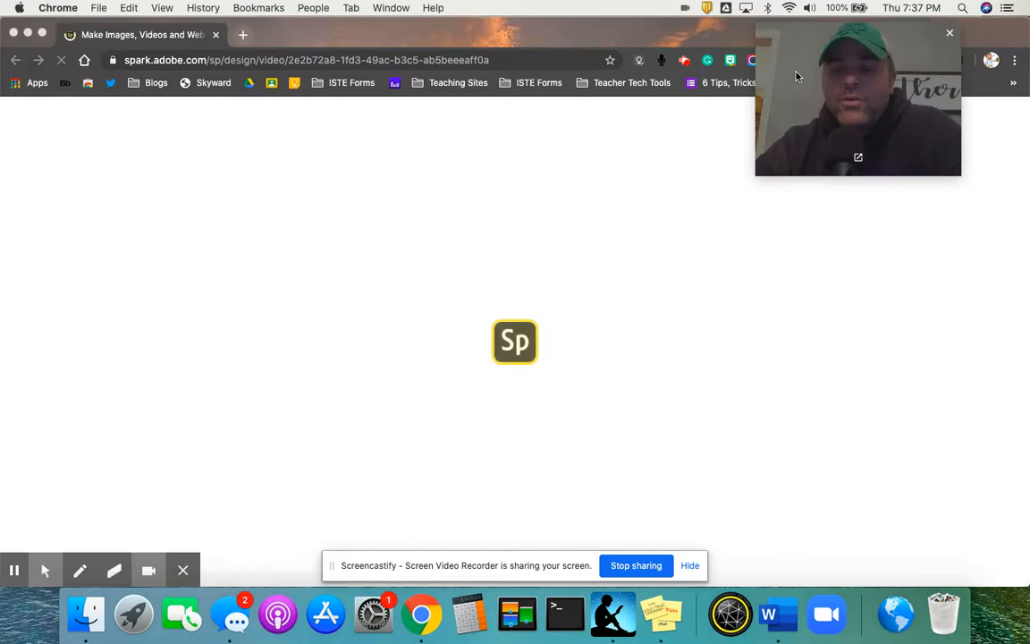
pyautogui.moveTo(797, 76); pyautogui.dragTo(819, 362)
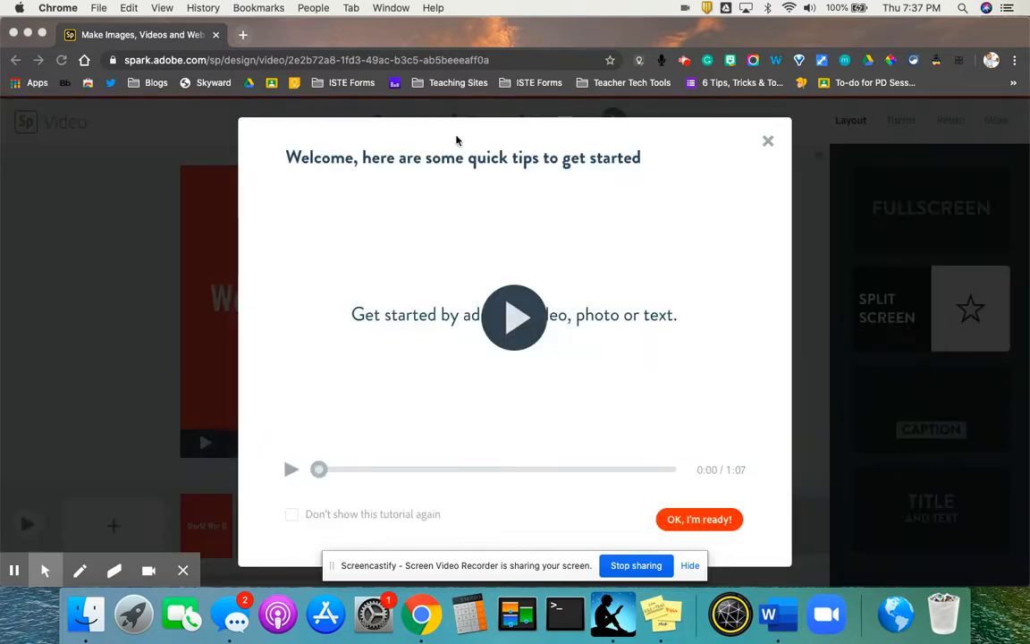
pyautogui.click(768, 141)
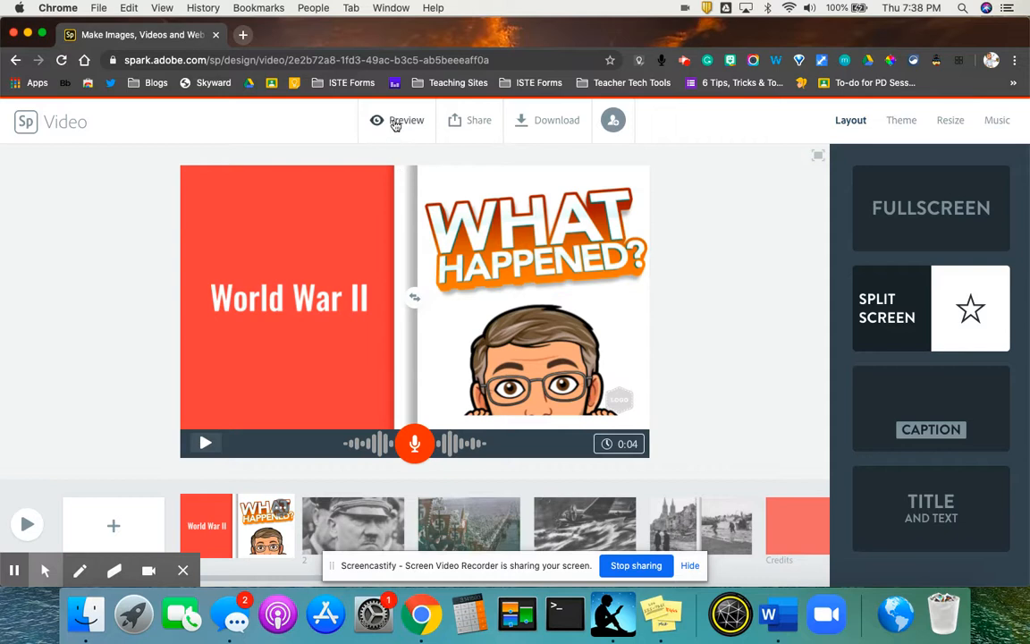
# View the World War II video's invitation dialog for collaborators and close it without inviting anyone
pyautogui.moveTo(125, 547)
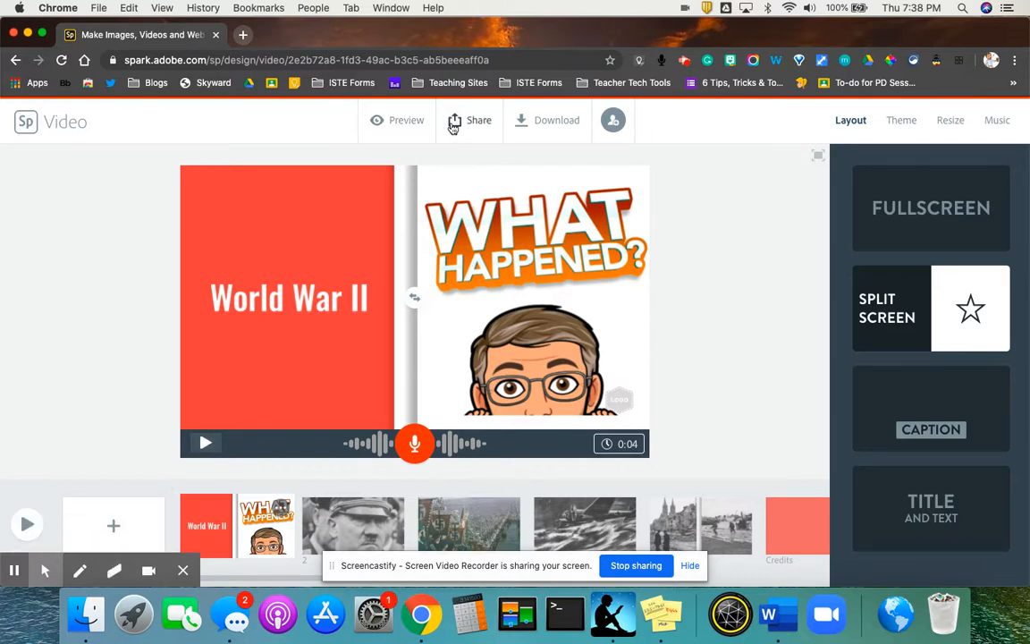
pyautogui.click(483, 125)
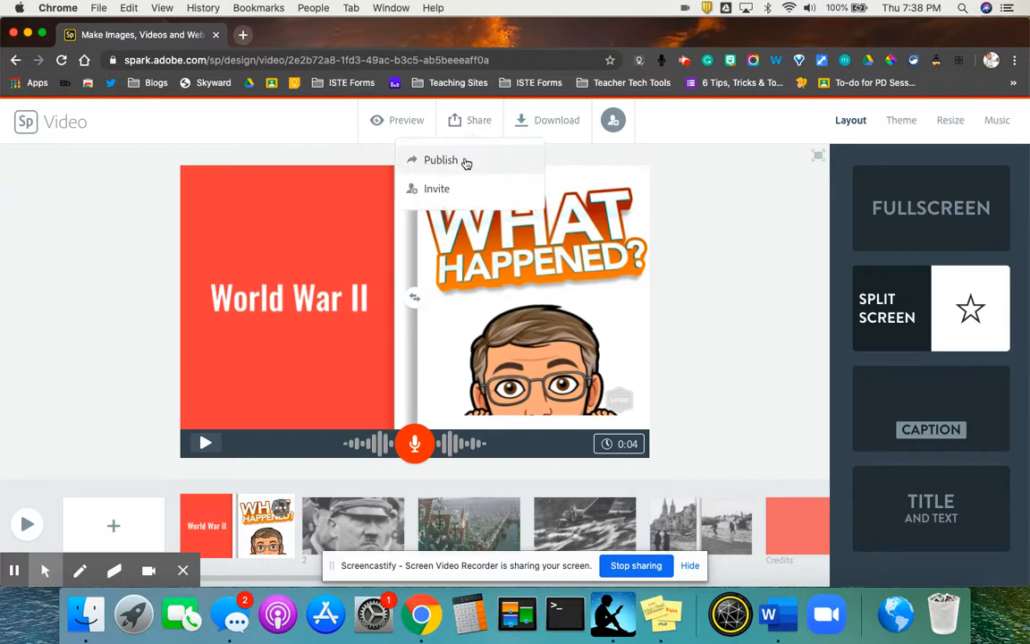
pyautogui.click(437, 193)
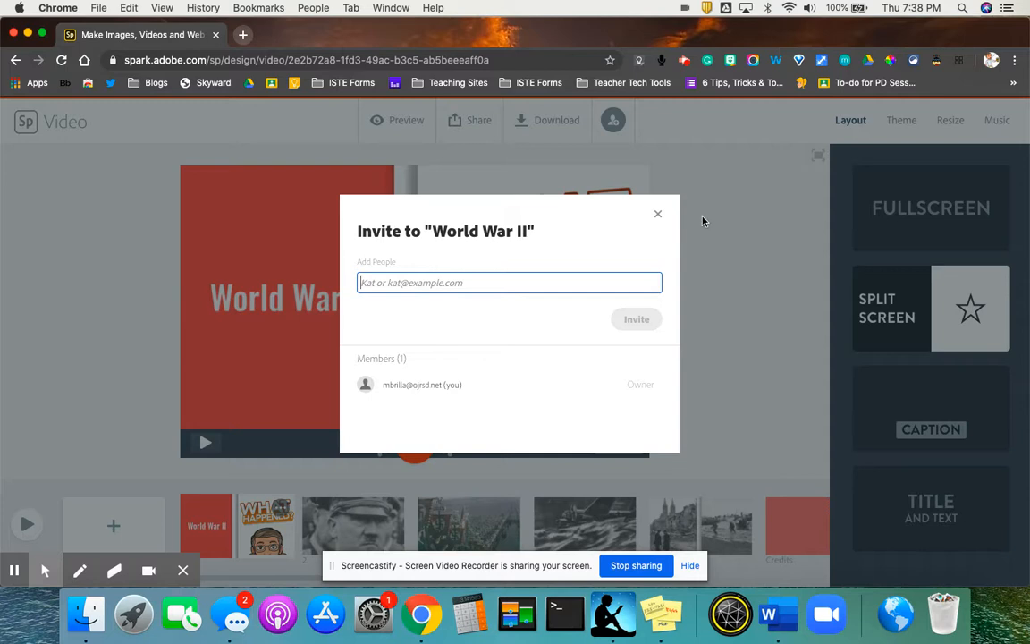
pyautogui.click(660, 214)
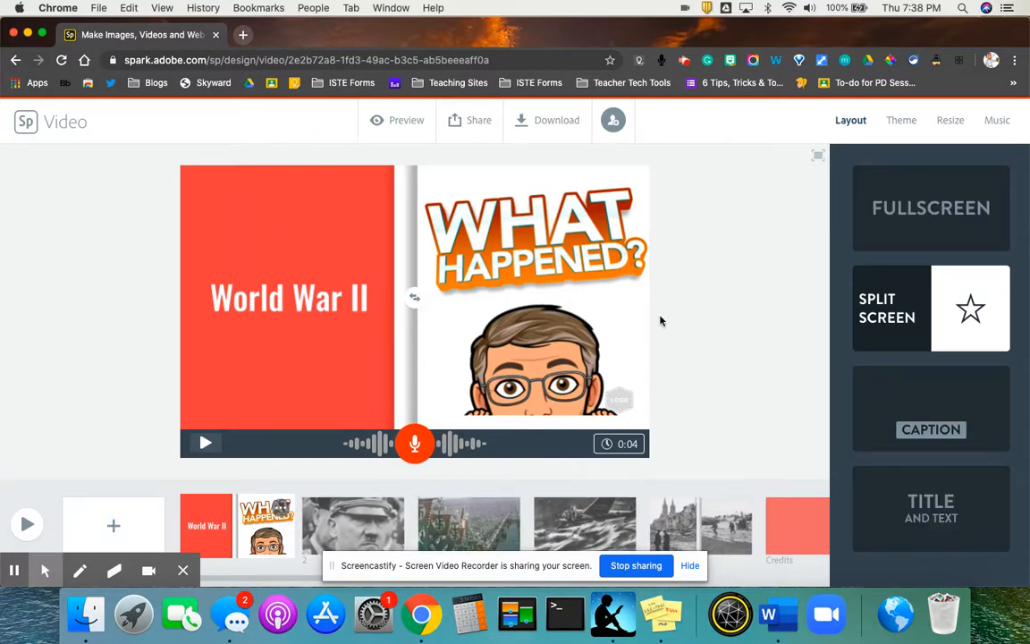
# Play the World War II title slide with the sound volume raised
pyautogui.click(206, 446)
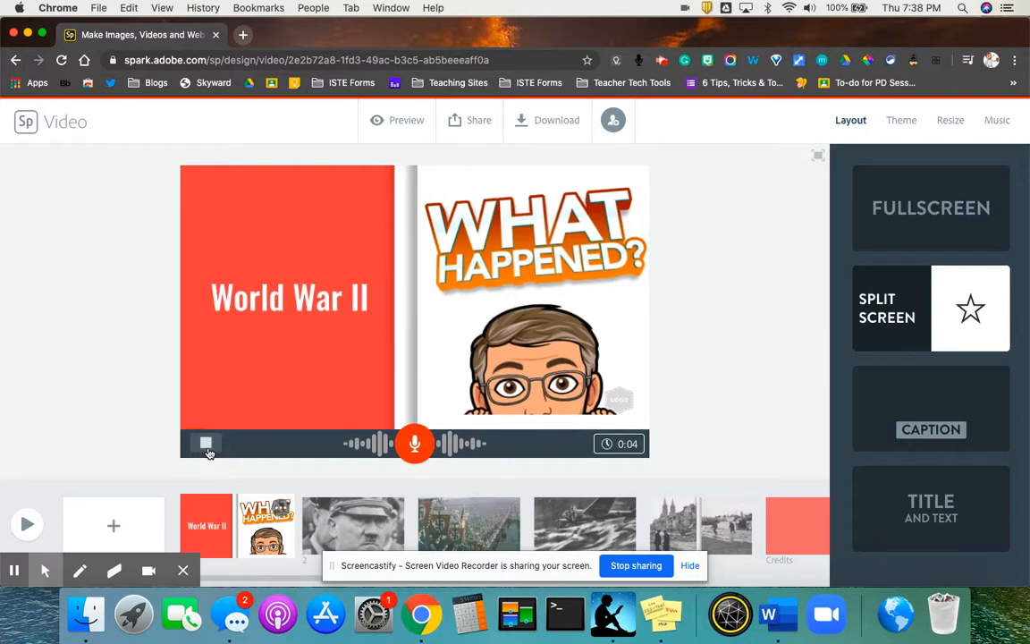
pyautogui.press('XF86AudioRaiseVolume')
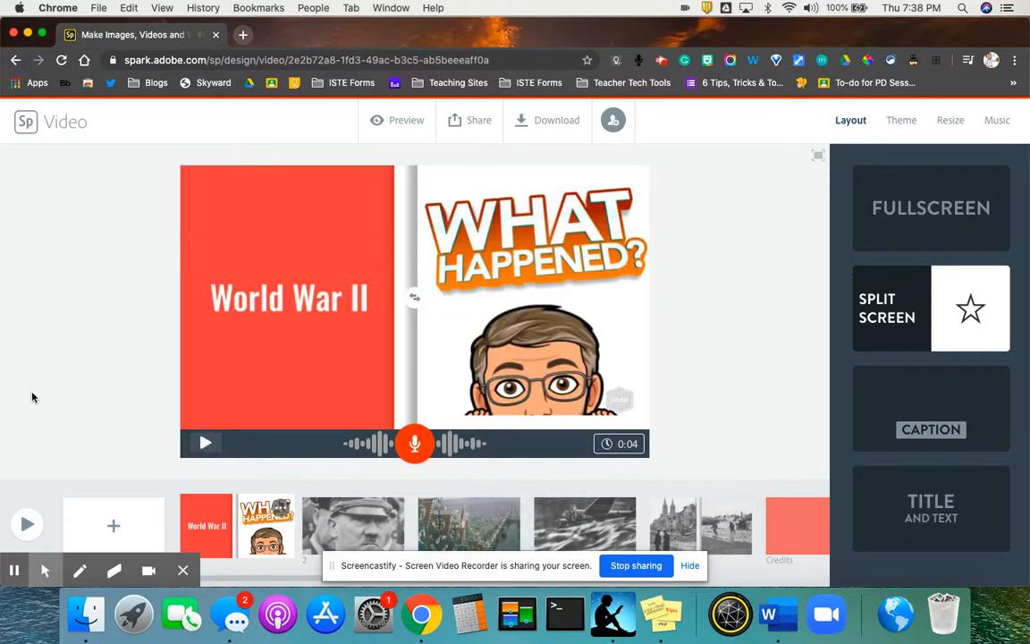
# Add a blank slide after the second slide, try the Split Screen and Caption layouts, and apply Title and Text
pyautogui.click(347, 537)
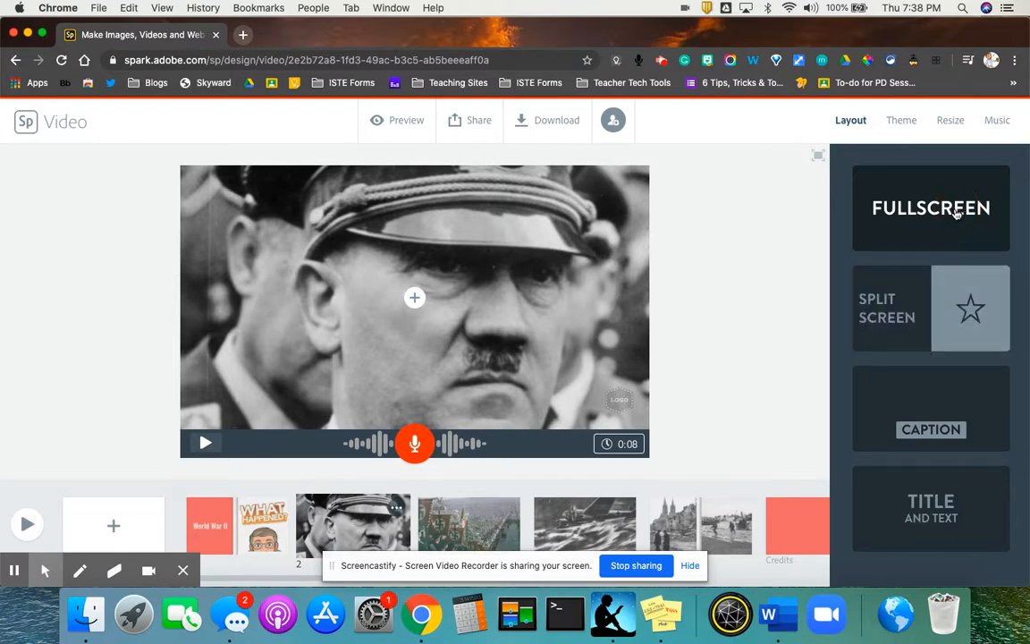
pyautogui.click(119, 511)
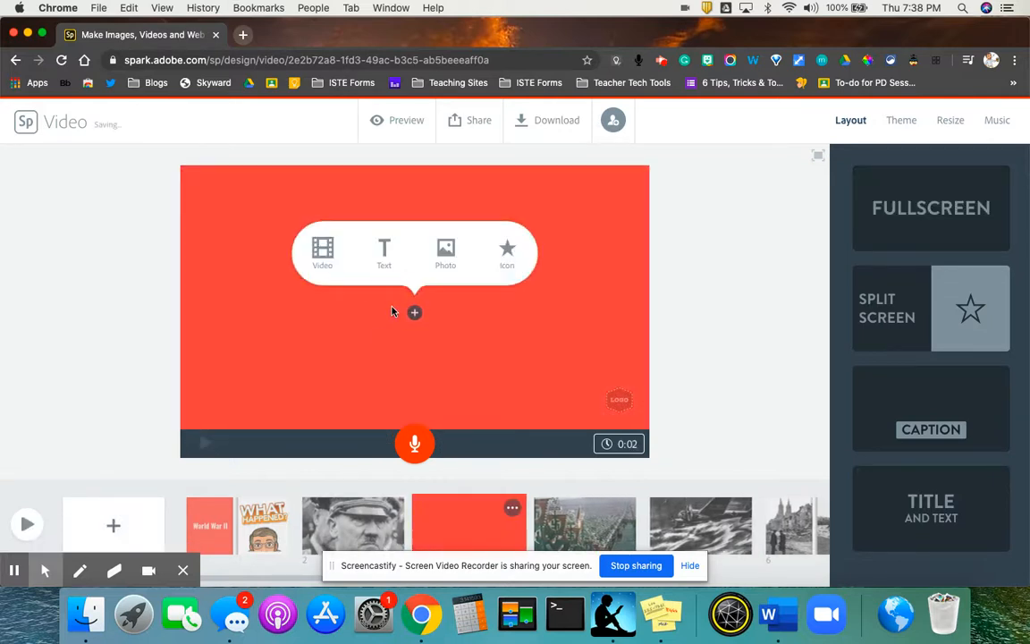
pyautogui.click(912, 279)
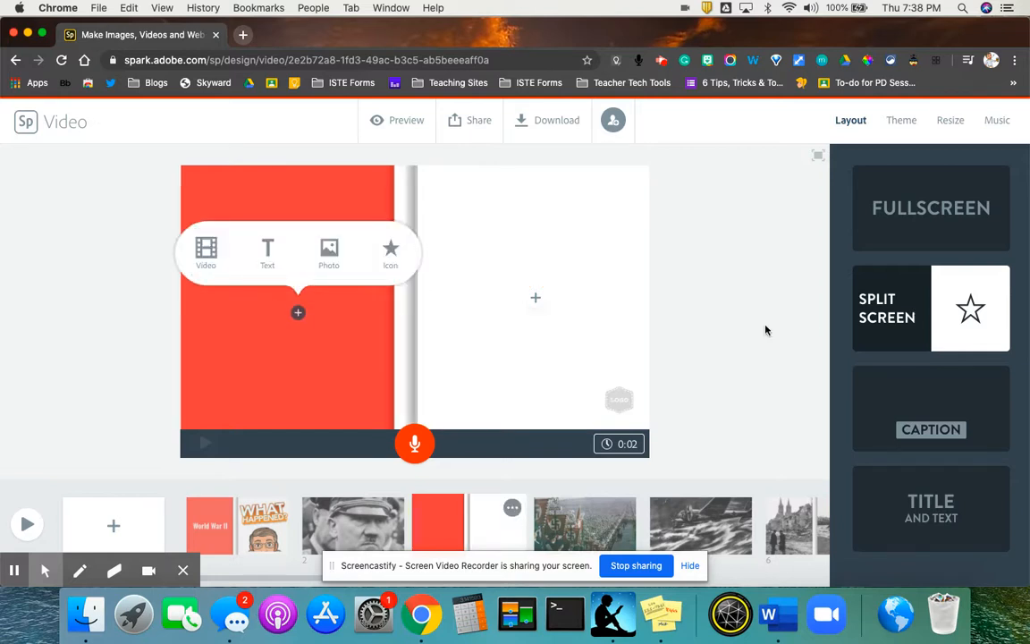
pyautogui.click(869, 402)
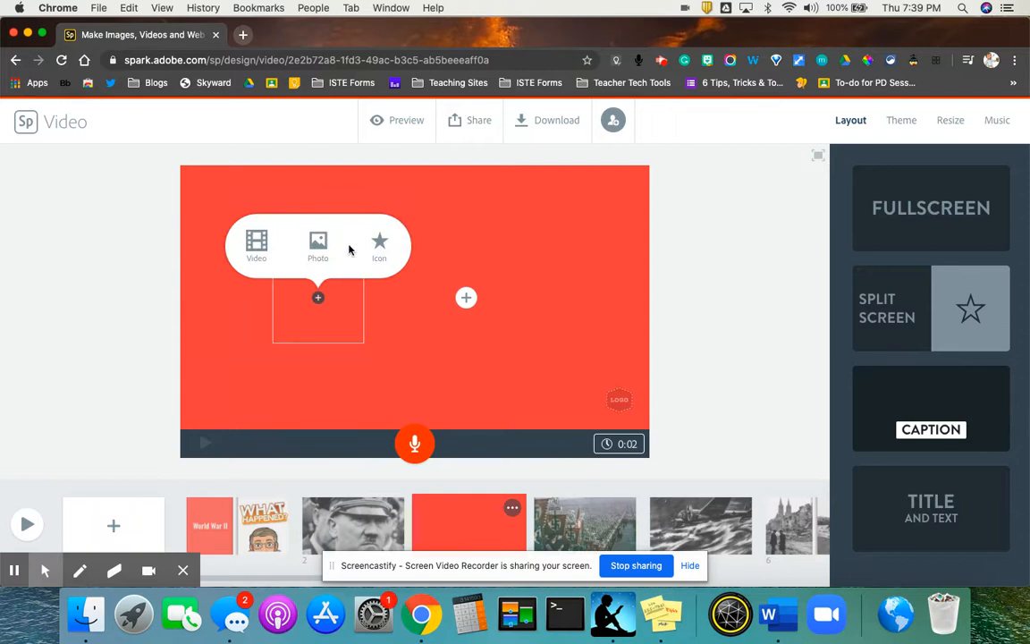
pyautogui.click(897, 475)
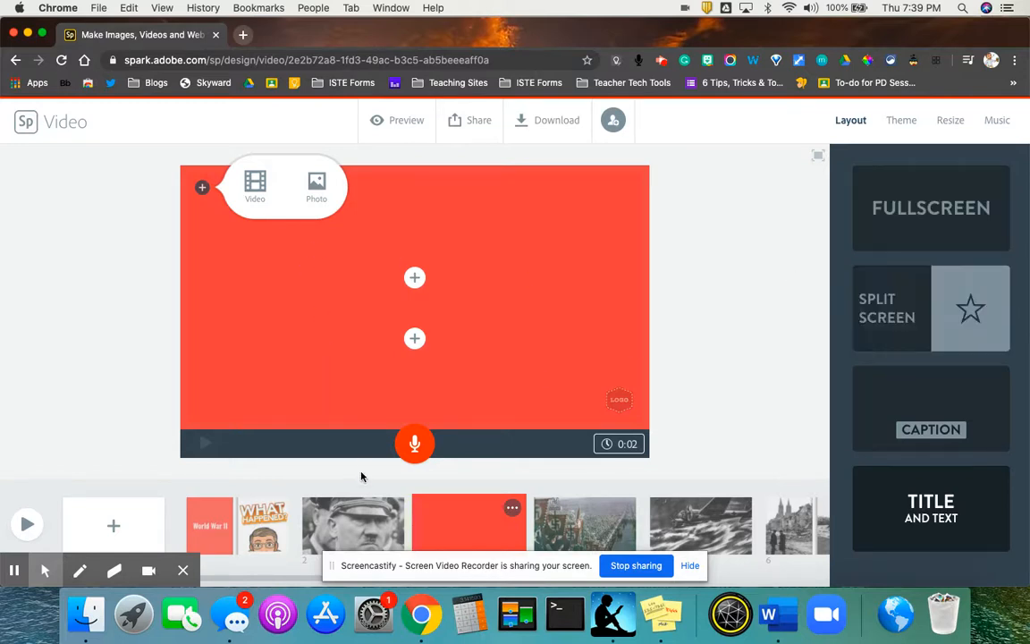
# Revisit the title slide, return to the blank slide, and open its background video upload, cancelling the file selection
pyautogui.click(223, 520)
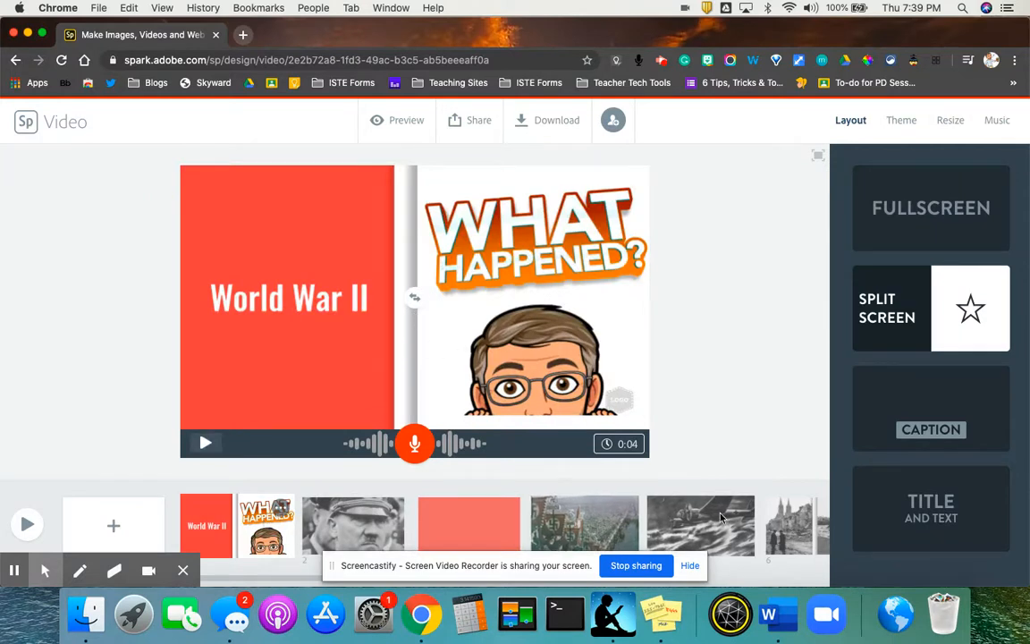
pyautogui.click(467, 532)
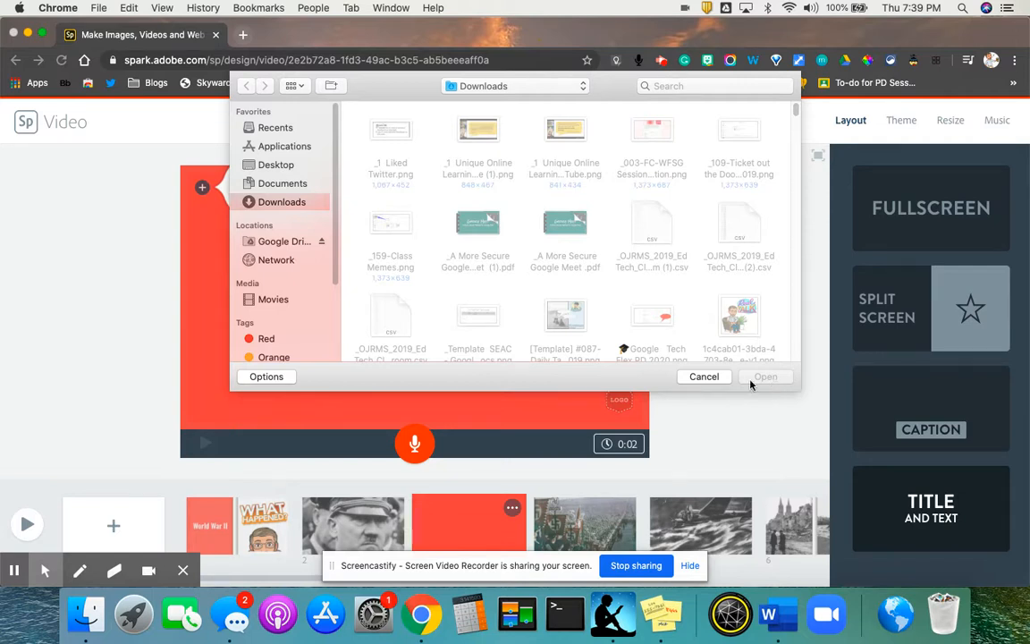
pyautogui.click(705, 377)
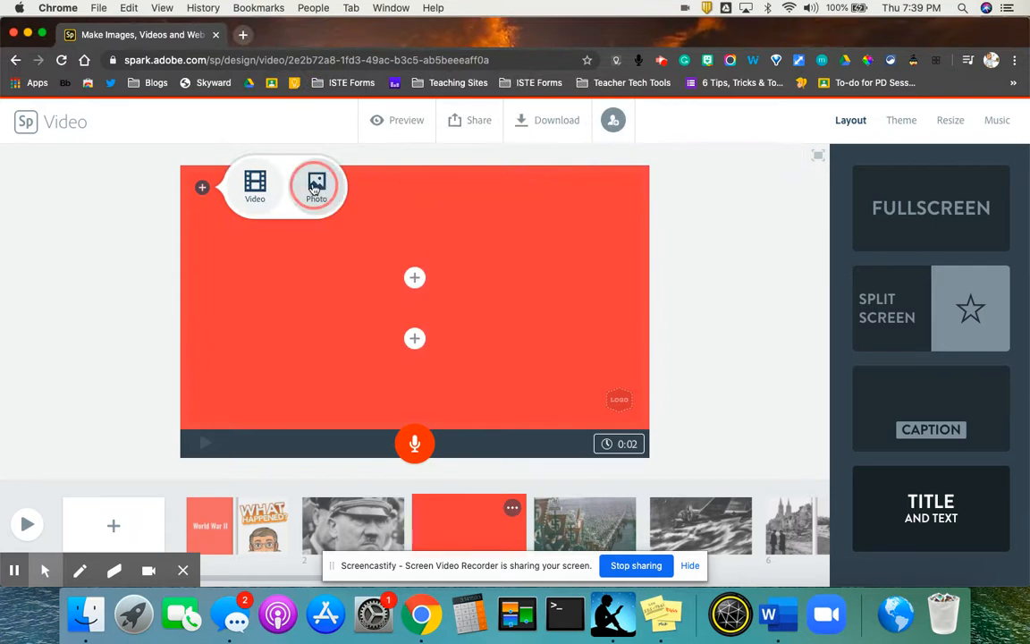
# Search the free photos for World War II and place the wooden world map photo as the blank slide's background
pyautogui.click(314, 189)
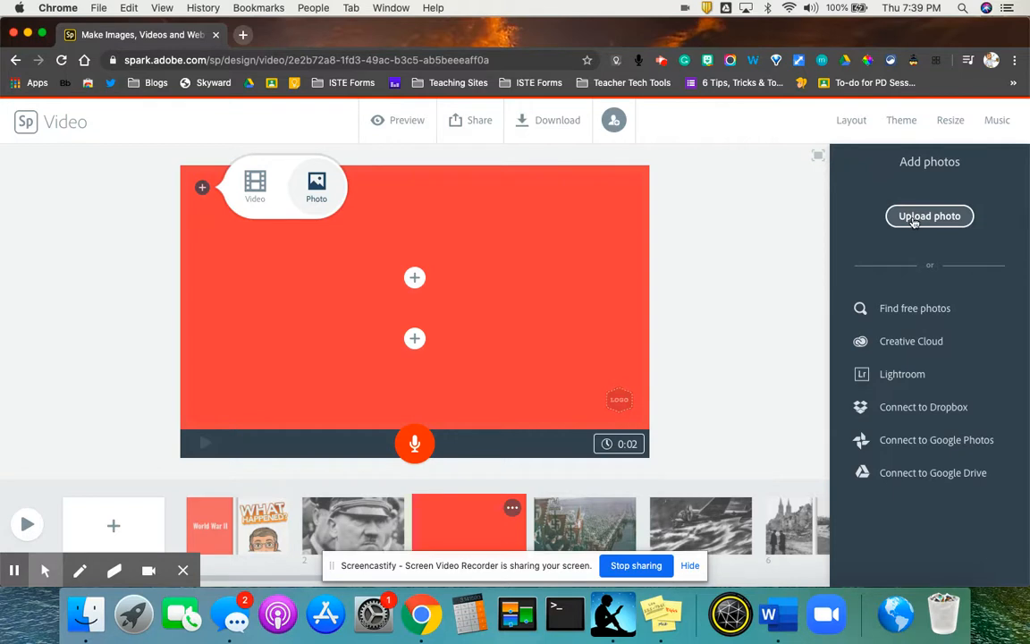
pyautogui.click(909, 310)
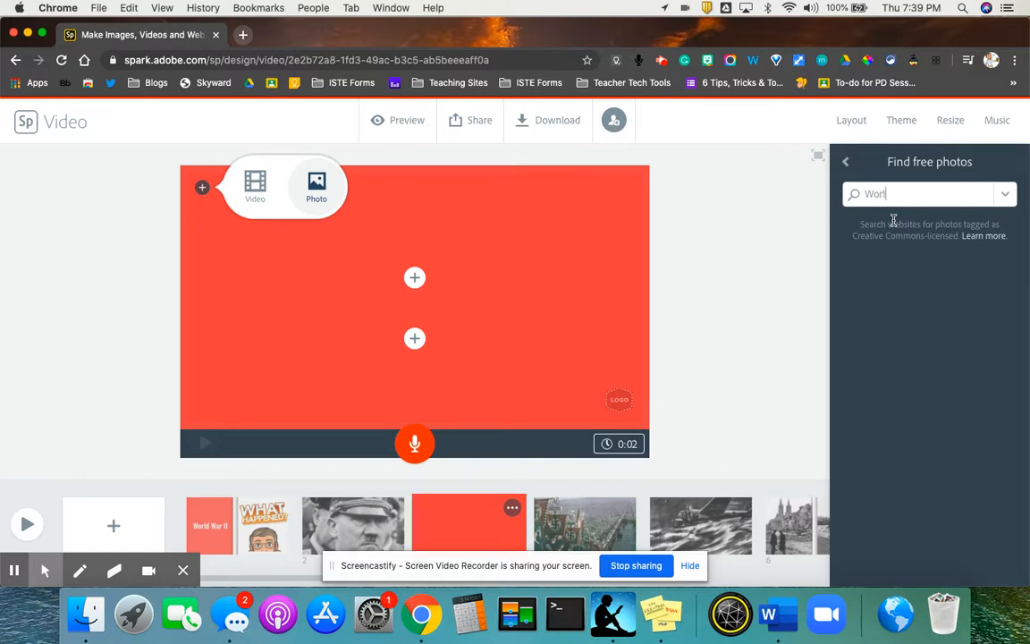
pyautogui.write('I')
pyautogui.press('Return')
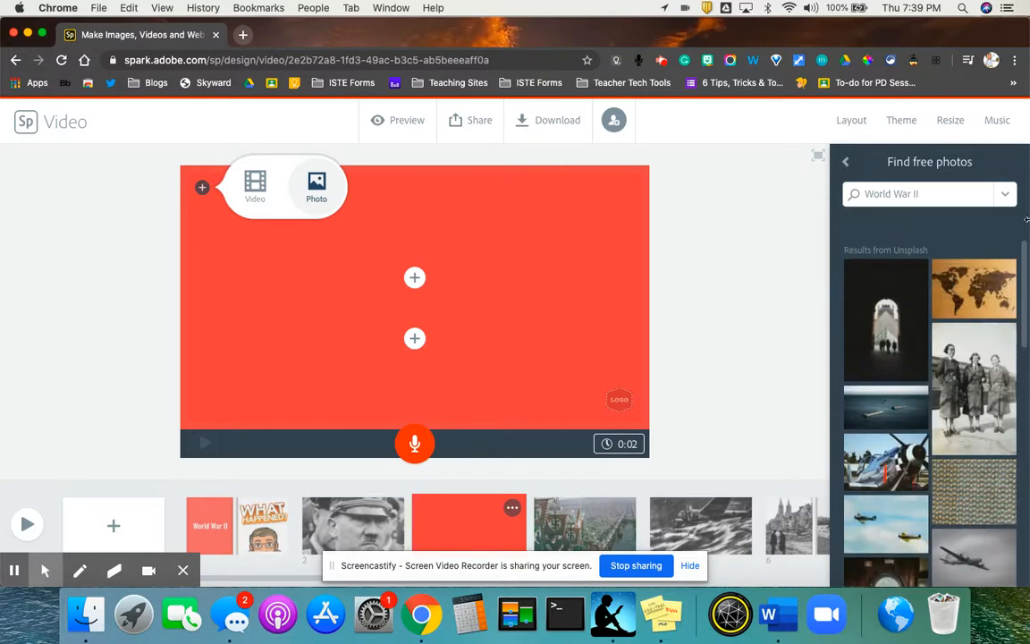
pyautogui.scroll(-1, 899, 335)
pyautogui.click(974, 268)
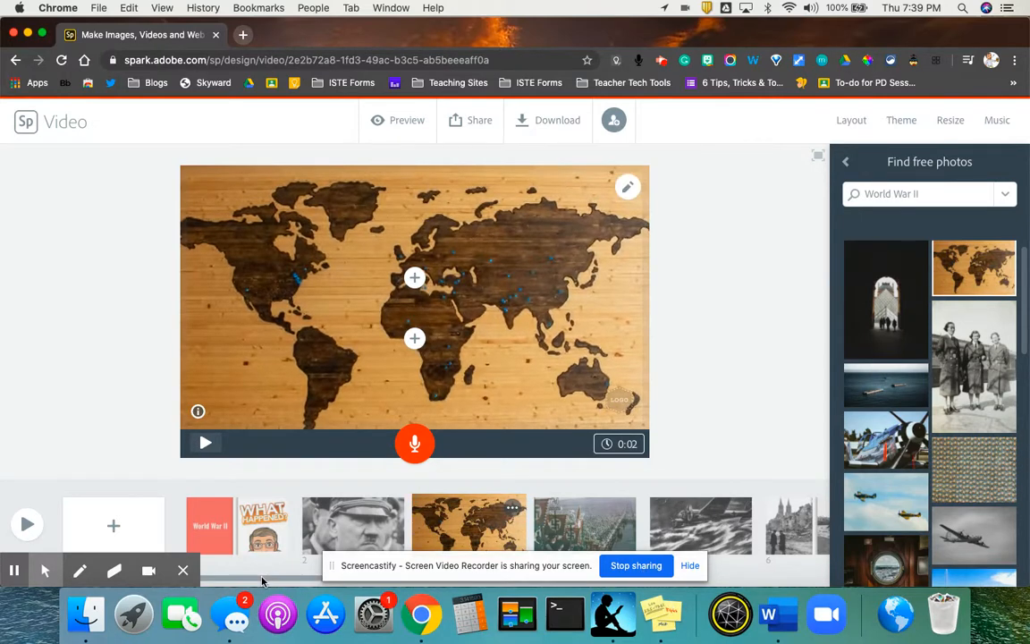
pyautogui.scroll(-5, 840, 415)
pyautogui.click(847, 162)
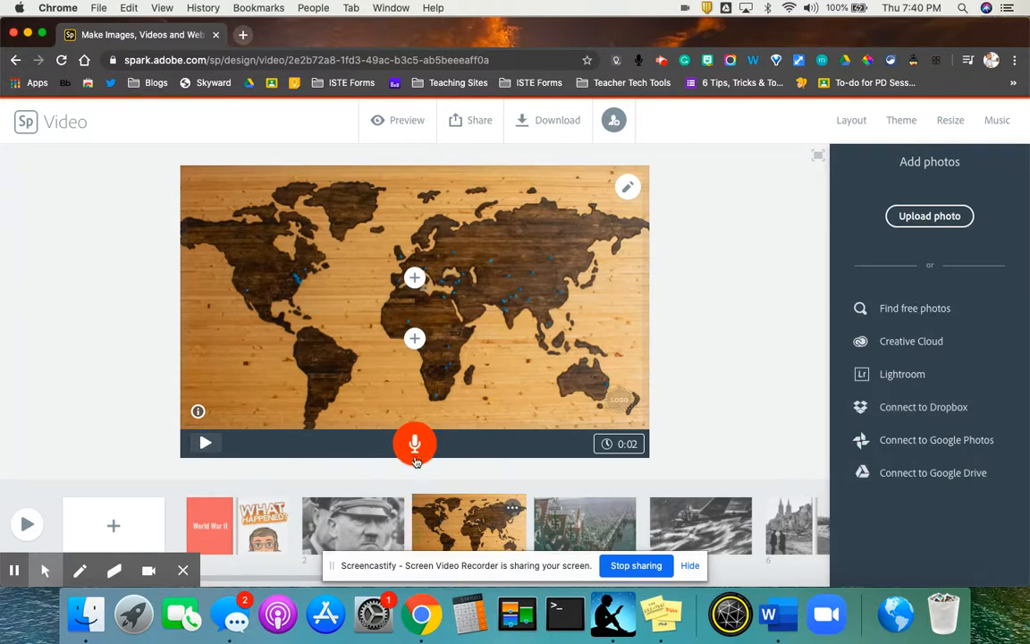
# View the world map slide's duration setting, record a voice narration on the slide and play it back
pyautogui.click(603, 444)
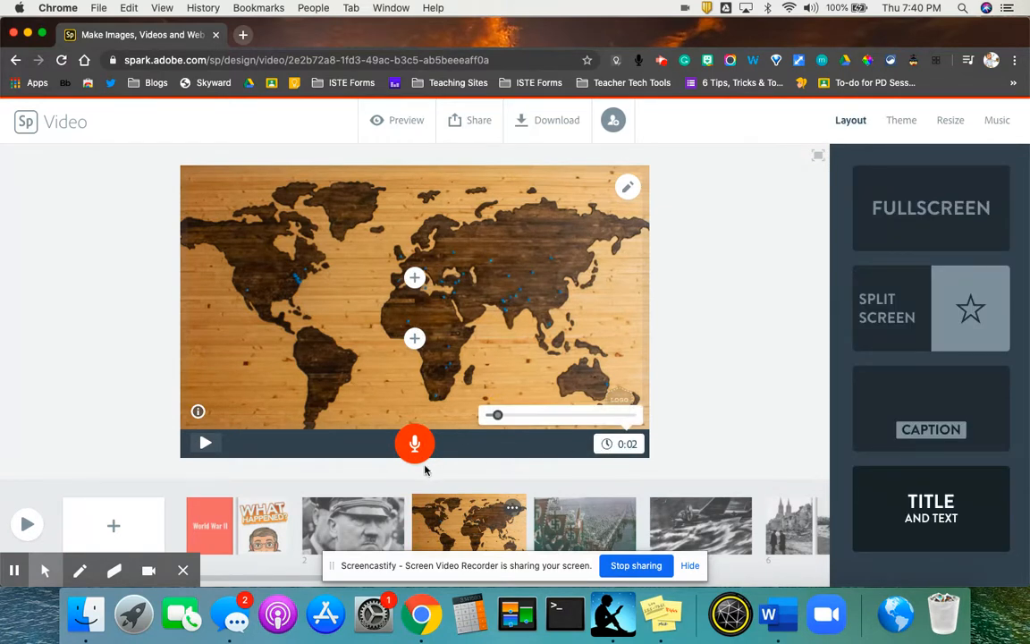
pyautogui.click(459, 469)
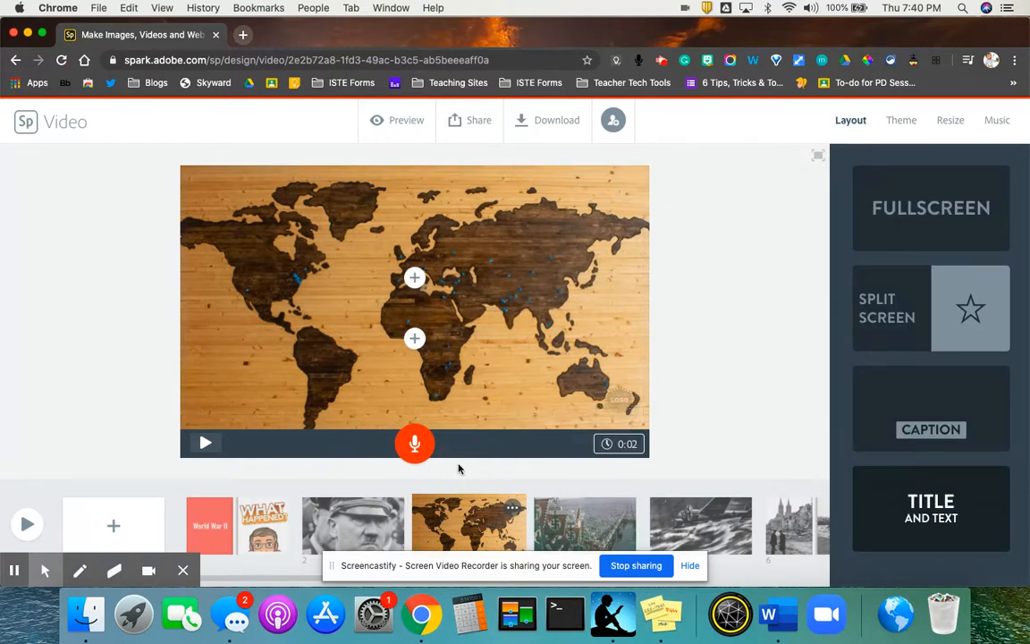
pyautogui.click(413, 455)
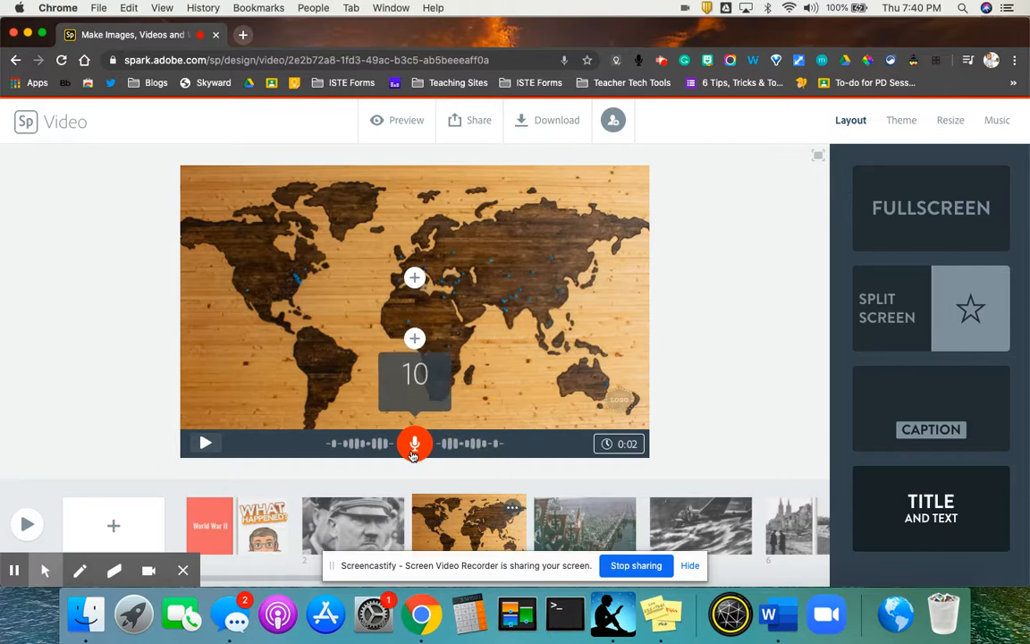
pyautogui.click(414, 454)
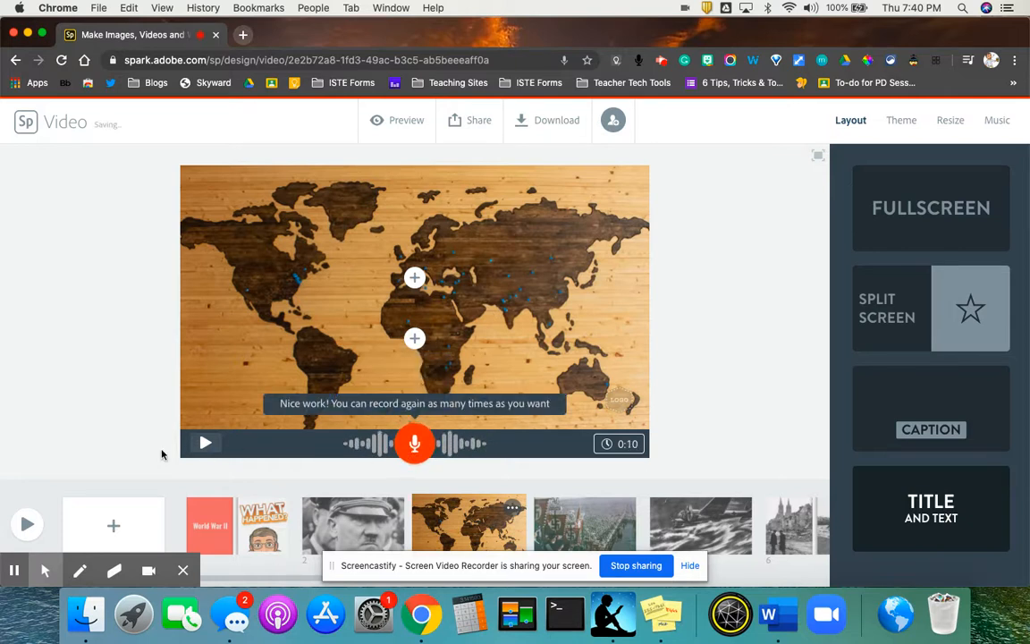
pyautogui.click(205, 445)
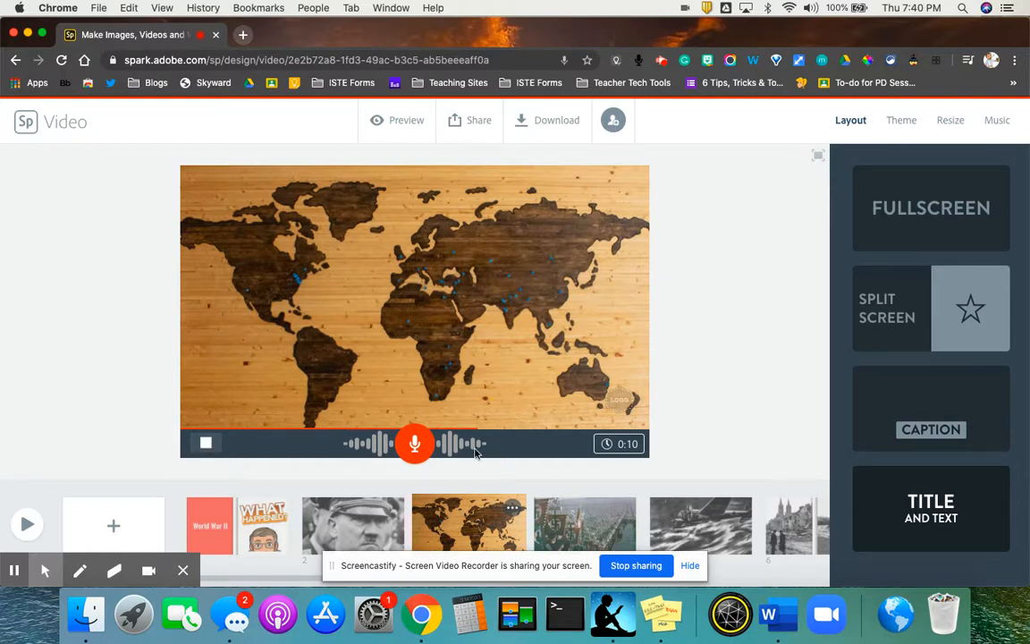
pyautogui.click(200, 447)
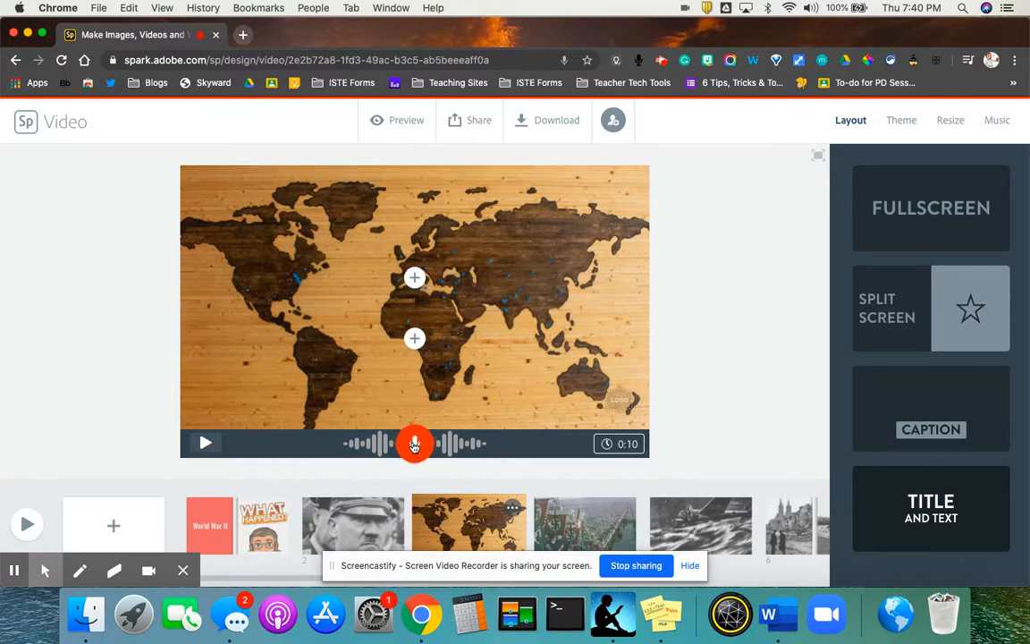
# Re-record the voice narration on the world map slide several times and play it back
pyautogui.moveTo(414, 447); pyautogui.dragTo(414, 446)
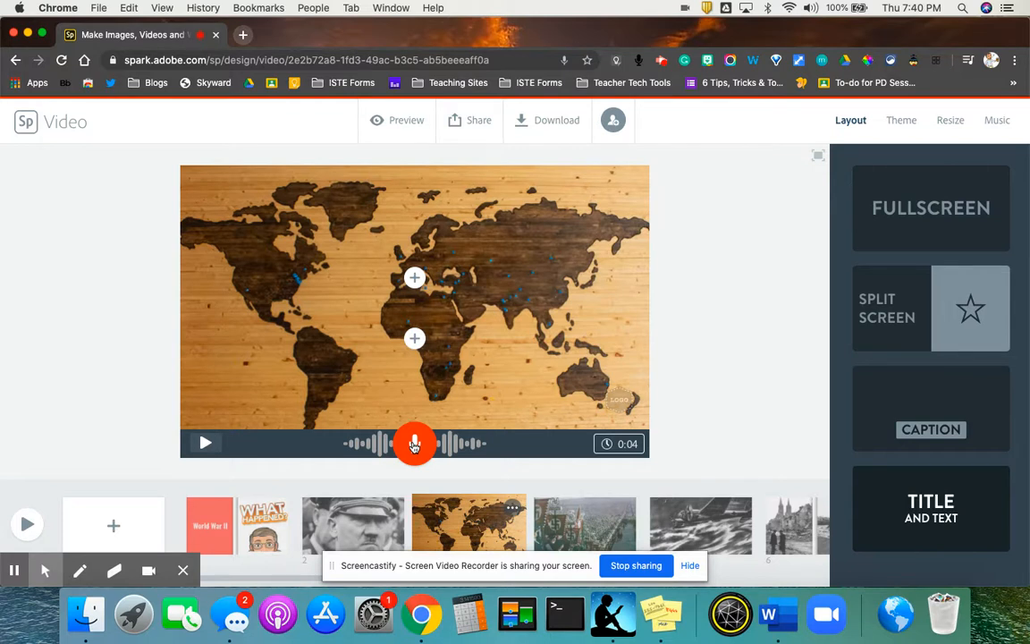
pyautogui.moveTo(414, 446); pyautogui.dragTo(414, 446)
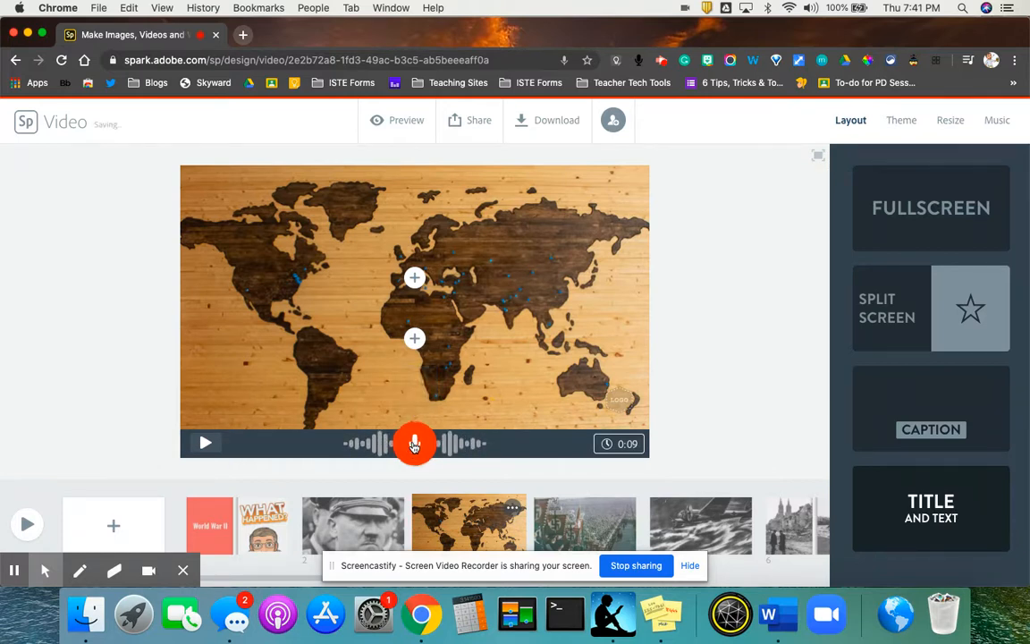
pyautogui.click(201, 445)
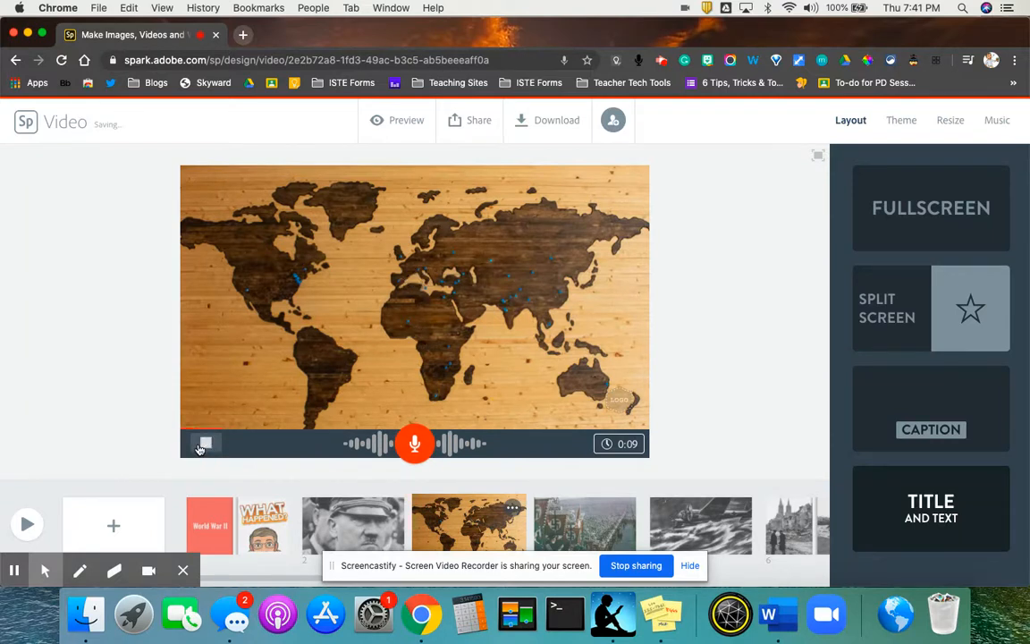
pyautogui.click(202, 444)
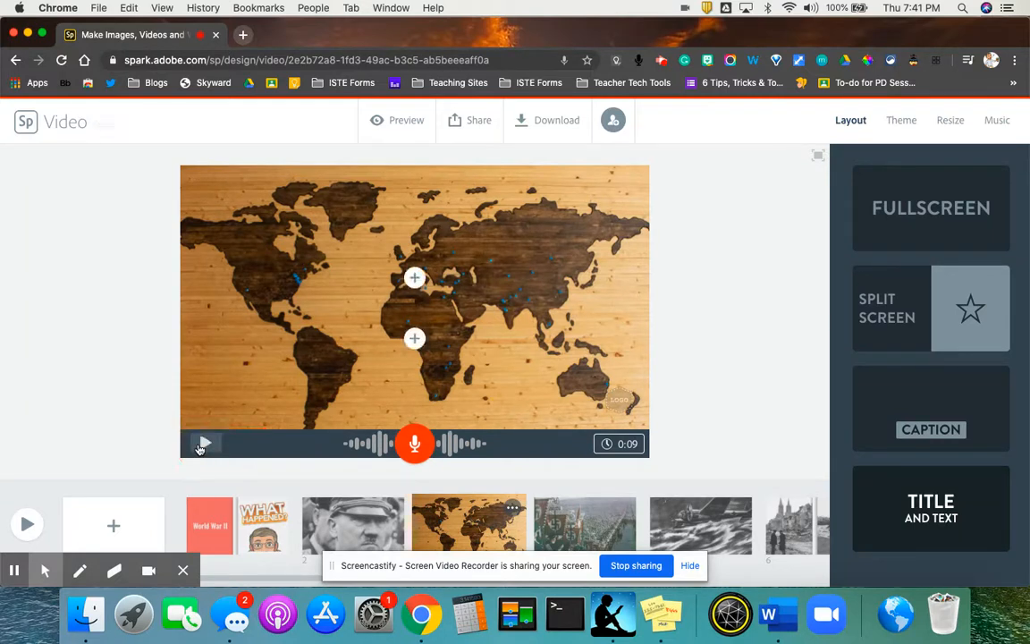
pyautogui.click(414, 444)
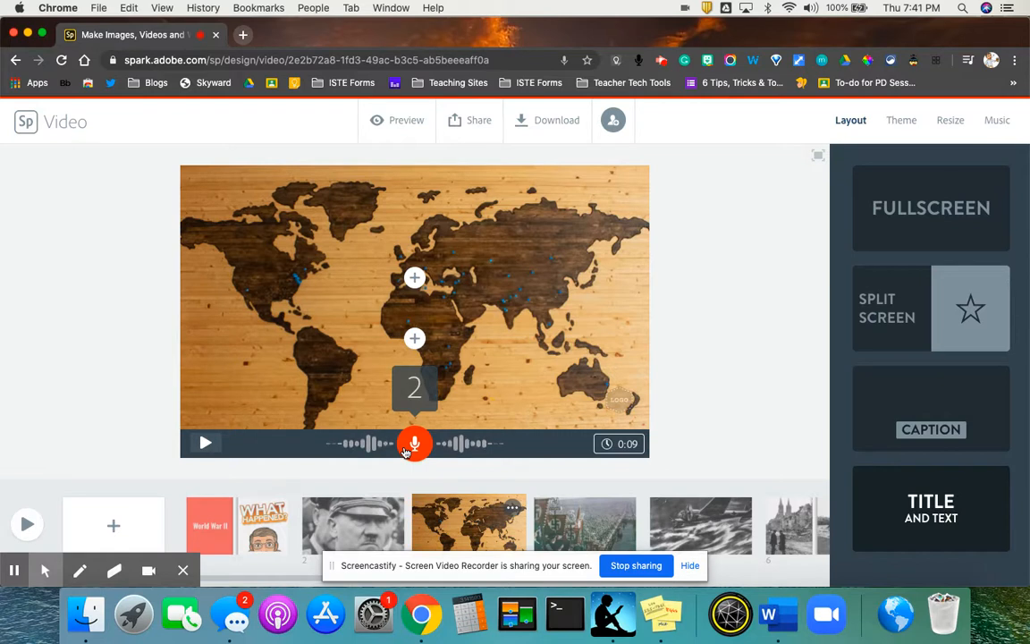
pyautogui.click(203, 443)
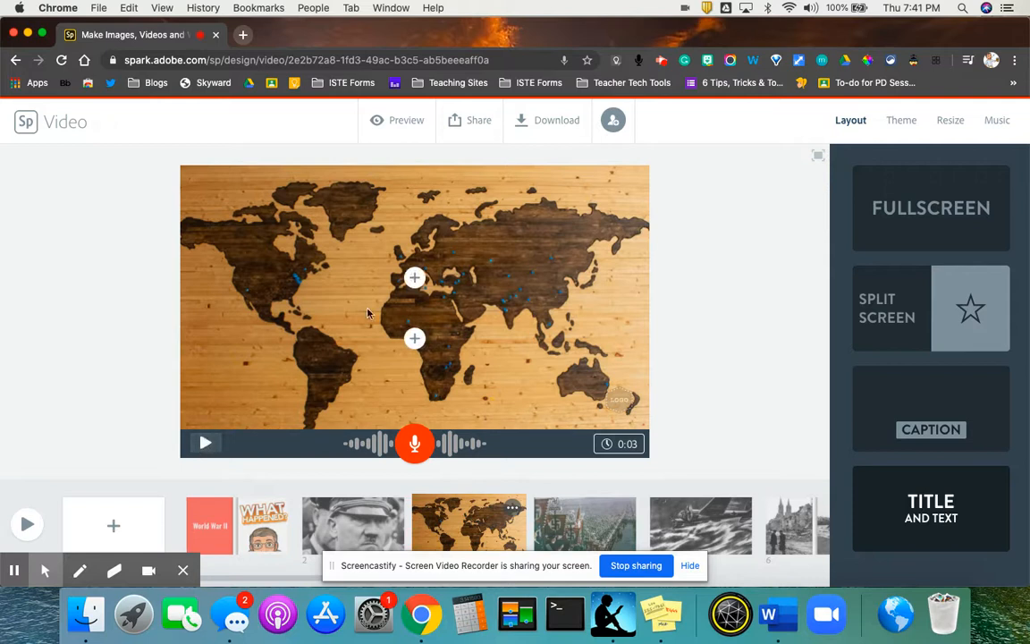
# Reorder the slides by moving the portrait photo after the world map and the crowd rally photo into second place
pyautogui.click(690, 565)
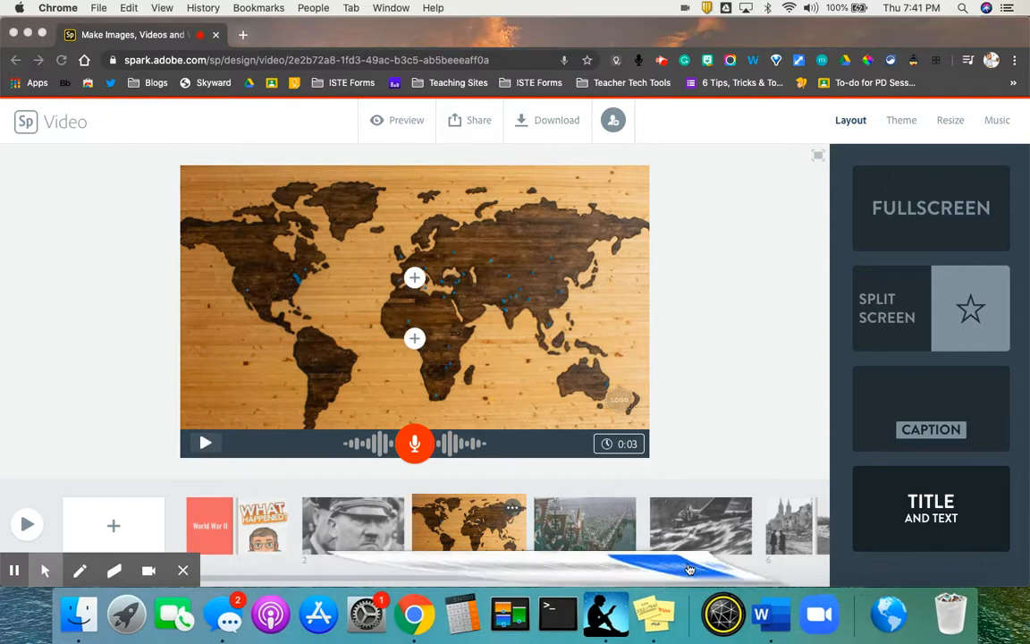
pyautogui.moveTo(349, 524); pyautogui.dragTo(473, 525)
pyautogui.moveTo(614, 526); pyautogui.dragTo(358, 523)
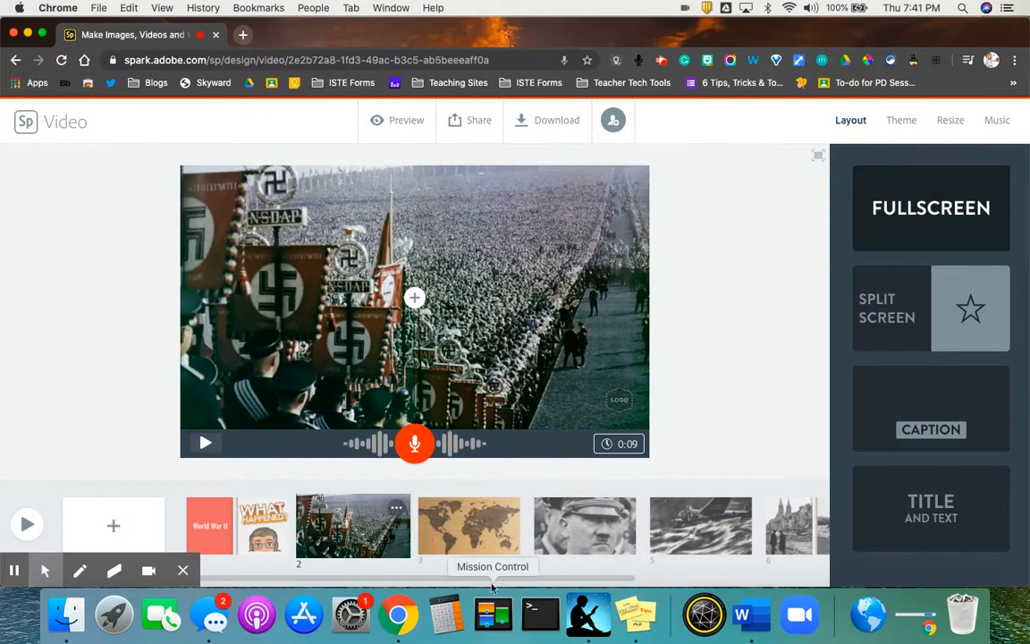
# On the Credits slide, try the Elevate theme and the purple Tidal variant, and restore the red Tidal theme
pyautogui.moveTo(490, 578); pyautogui.dragTo(718, 577)
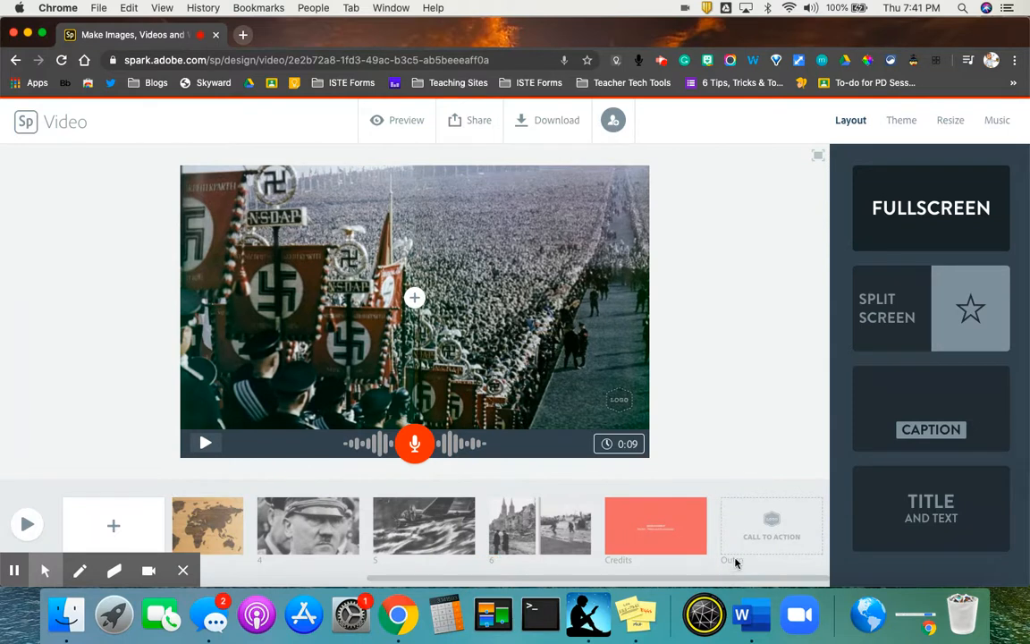
pyautogui.click(637, 534)
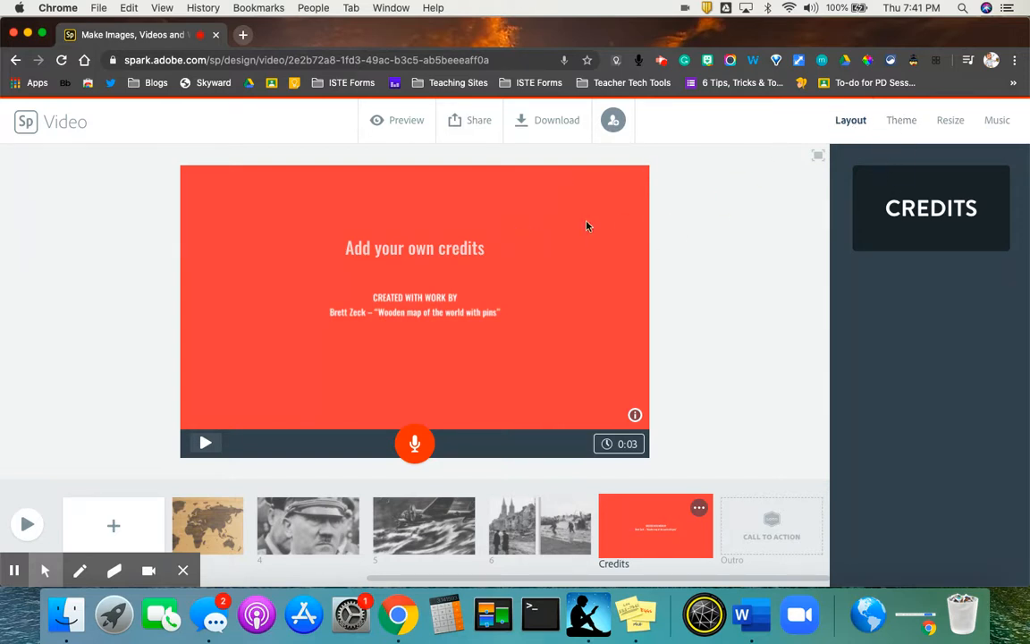
pyautogui.click(900, 122)
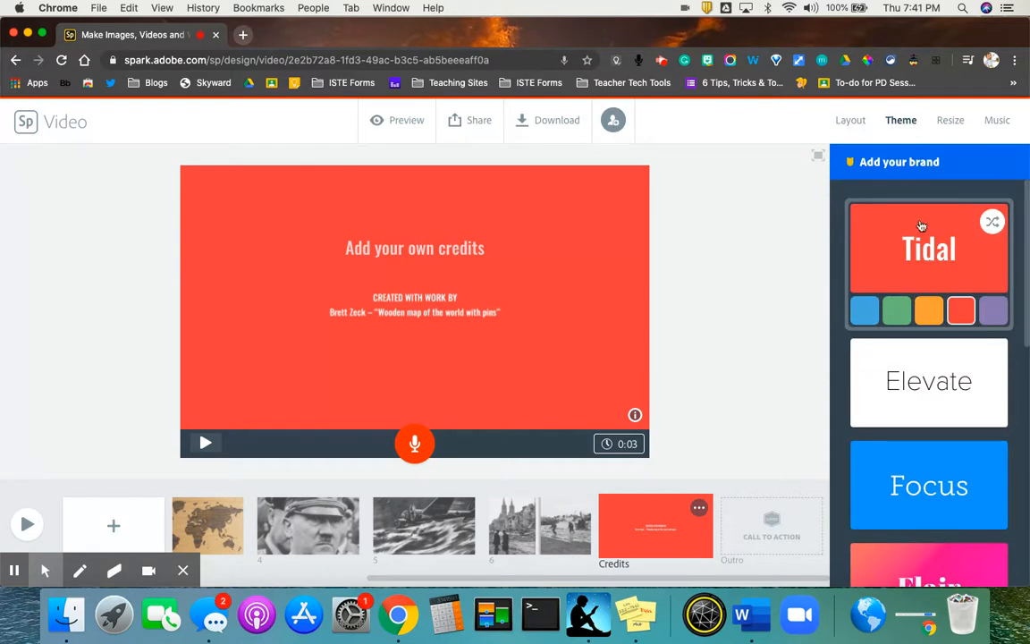
pyautogui.scroll(-2, 924, 309)
pyautogui.click(924, 309)
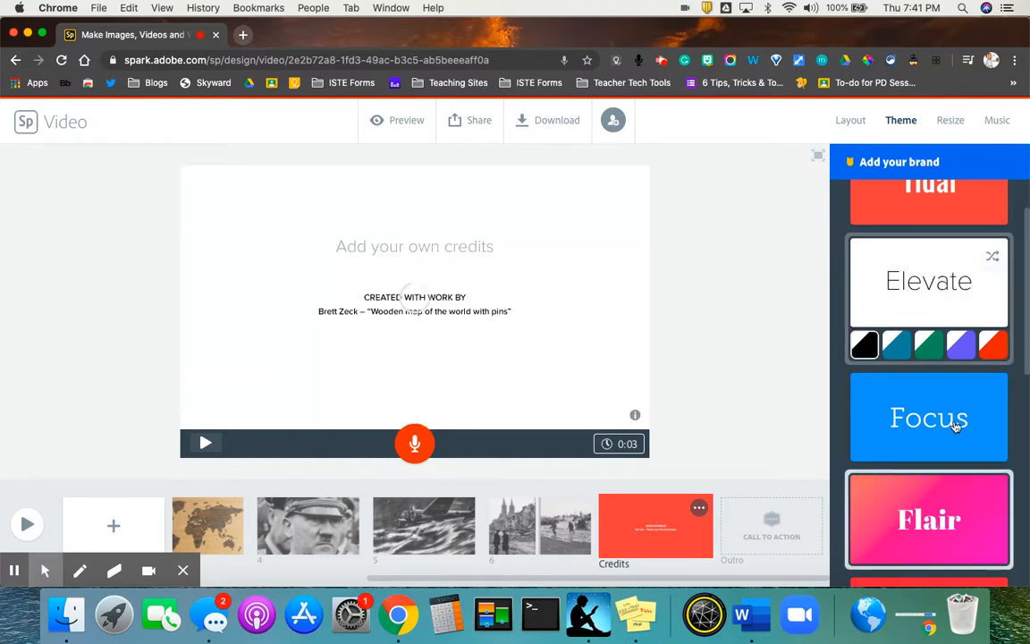
pyautogui.scroll(2, 934, 304)
pyautogui.click(931, 267)
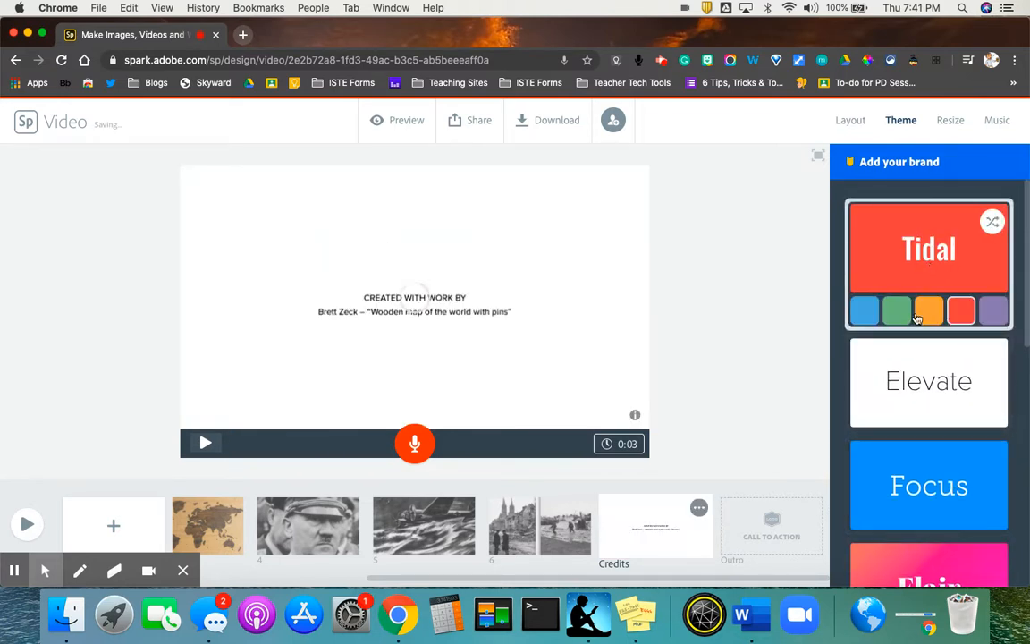
pyautogui.click(984, 320)
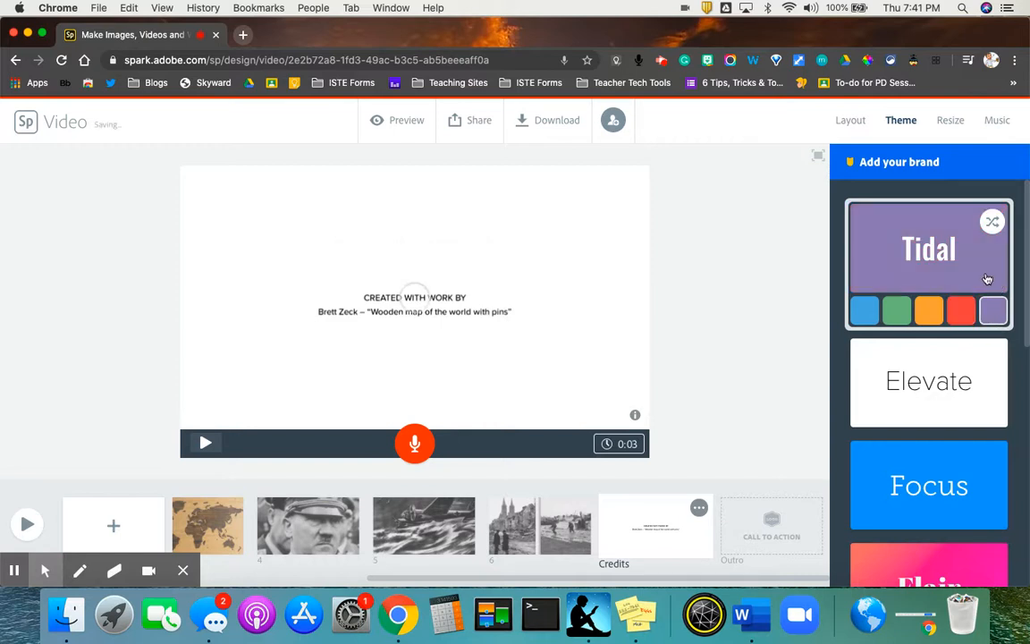
pyautogui.click(956, 310)
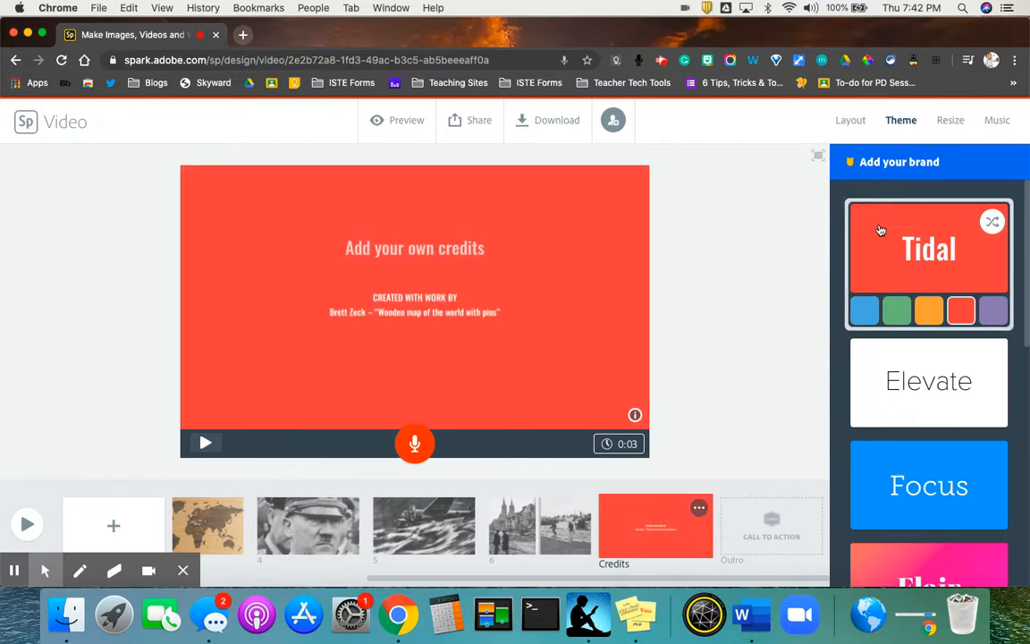
# Resize the video to the Square format and browse the available background music tracks
pyautogui.click(950, 125)
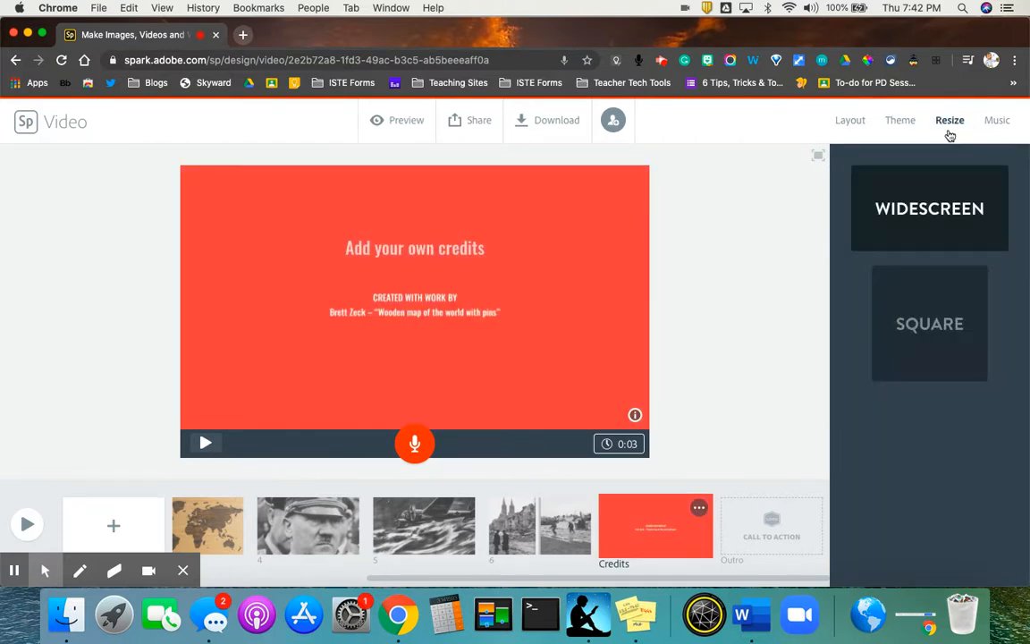
pyautogui.click(926, 296)
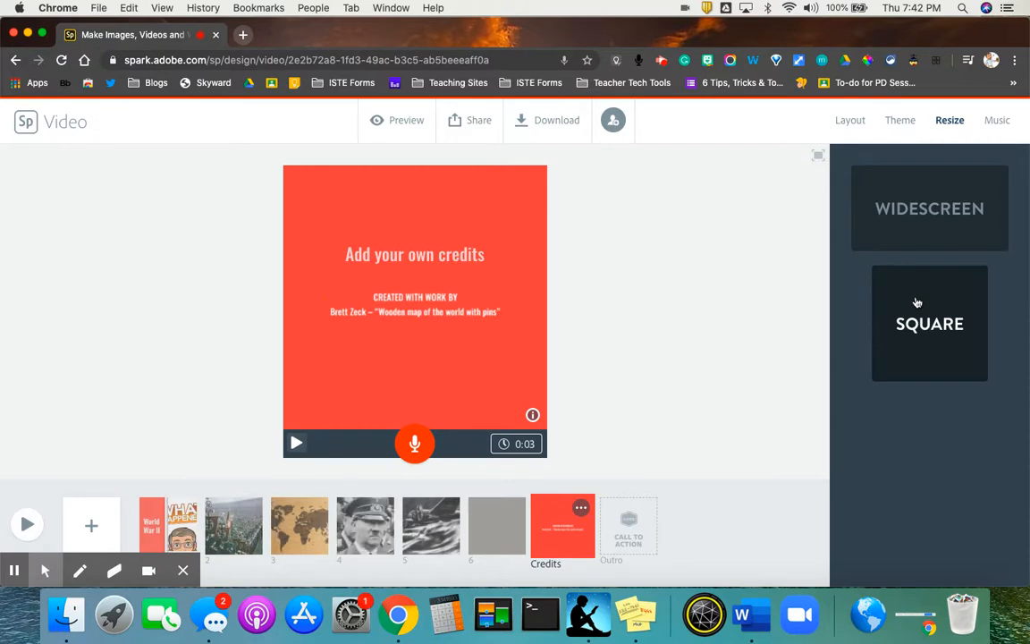
pyautogui.click(996, 123)
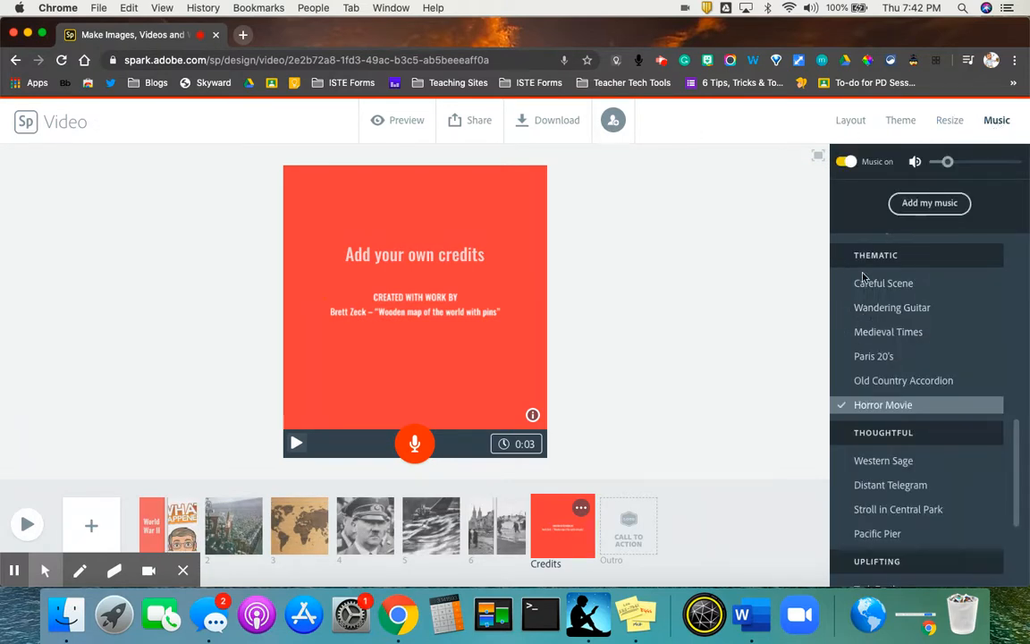
pyautogui.scroll(-3, 854, 313)
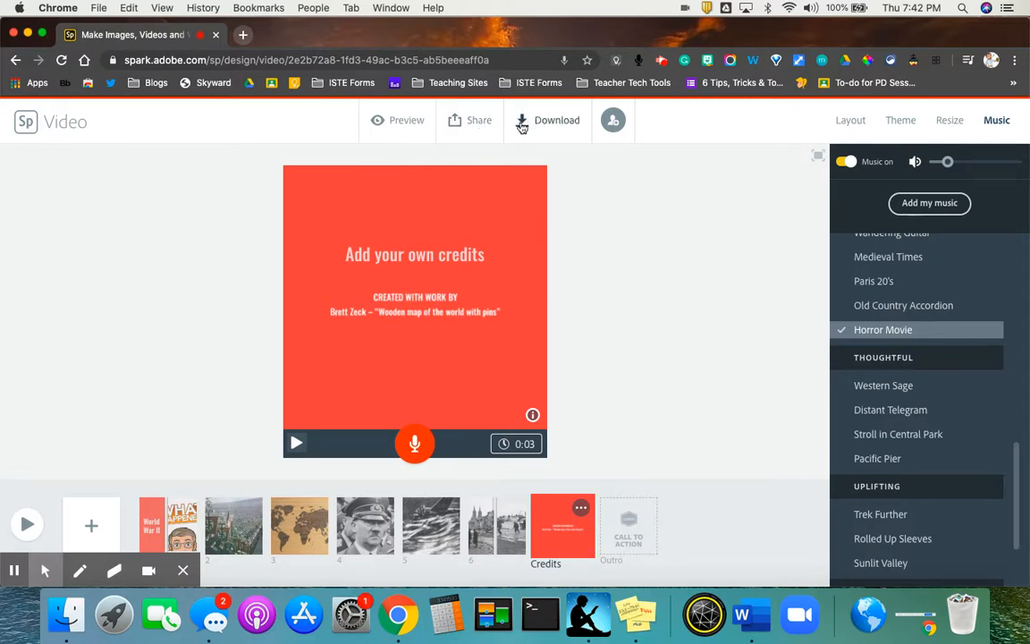
pyautogui.click(461, 129)
pyautogui.click(529, 129)
pyautogui.click(46, 570)
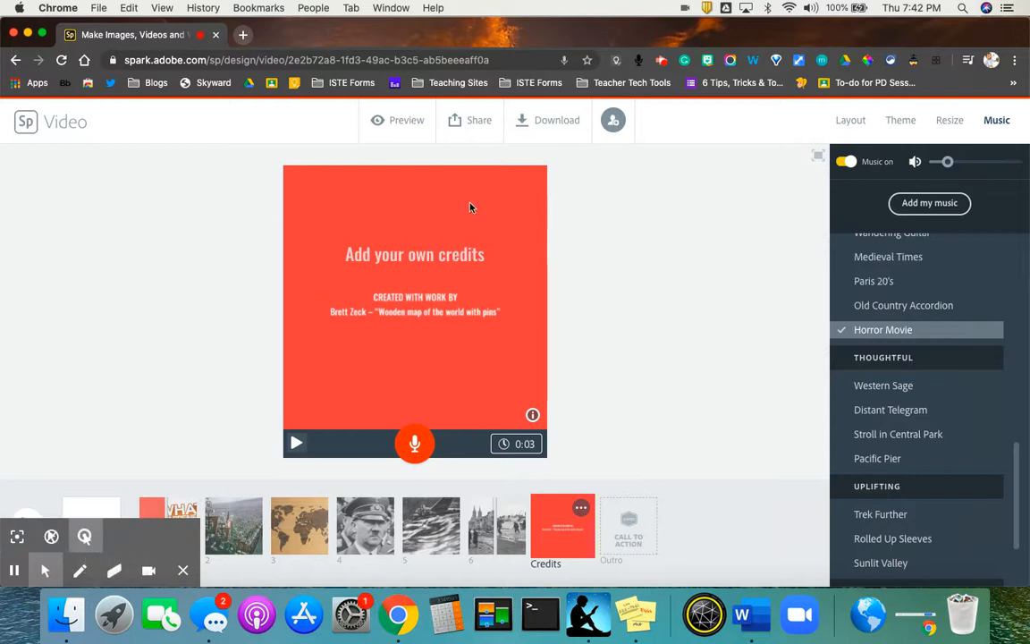
pyautogui.click(660, 60)
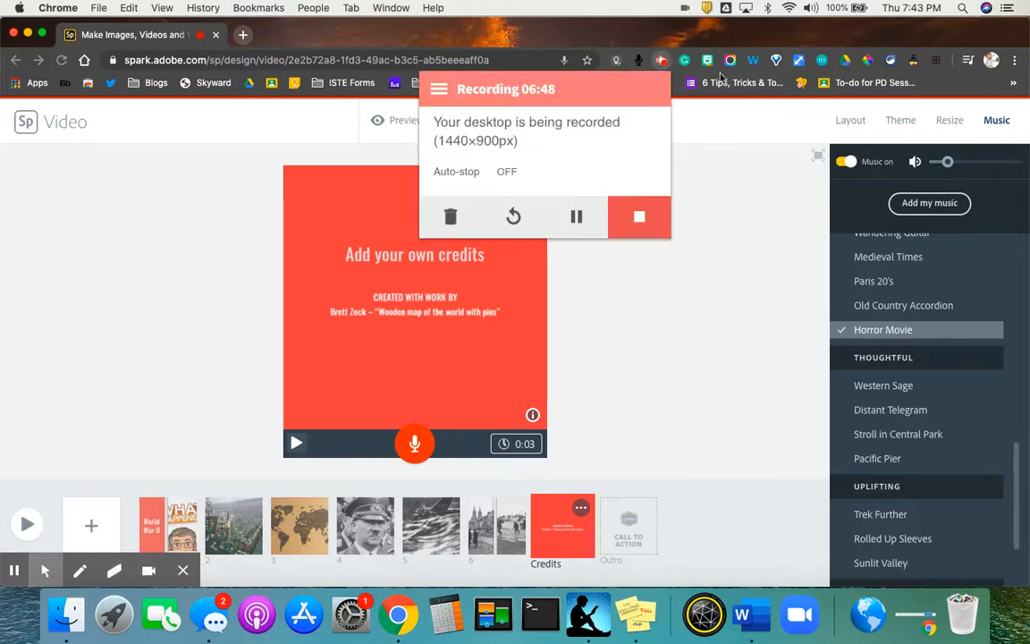